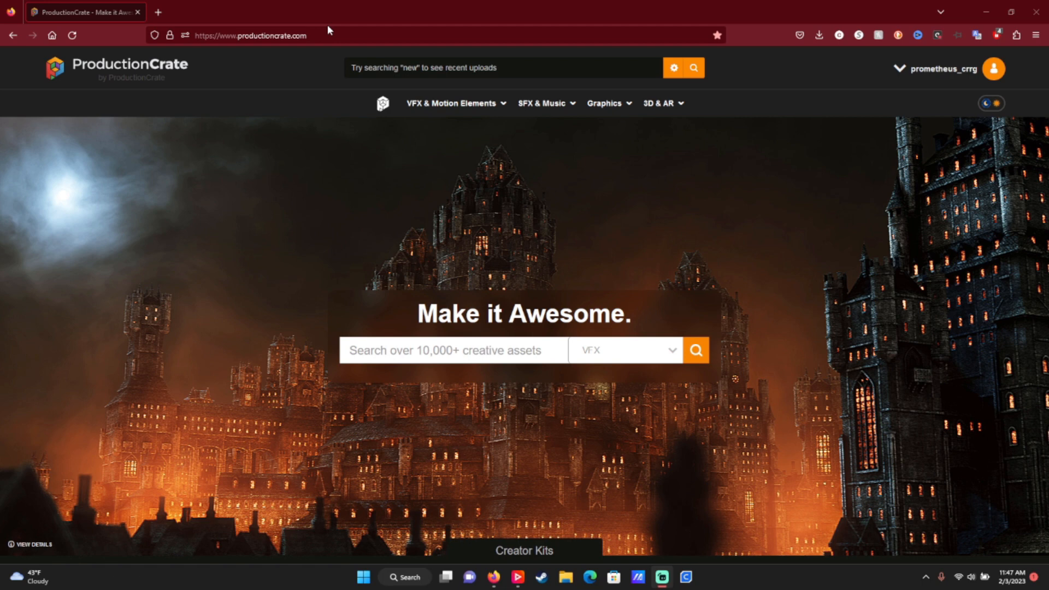
Step: Open the Front-Facing Shockwaves collection within the Magic Powers category of the visual effects library
mouse_move(425, 108)
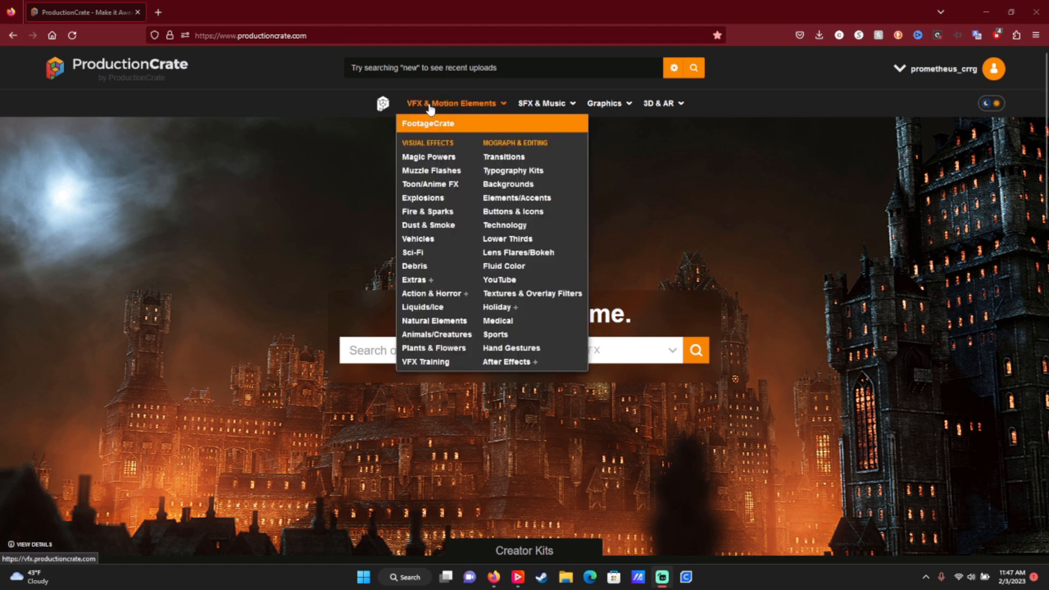
left_click(422, 157)
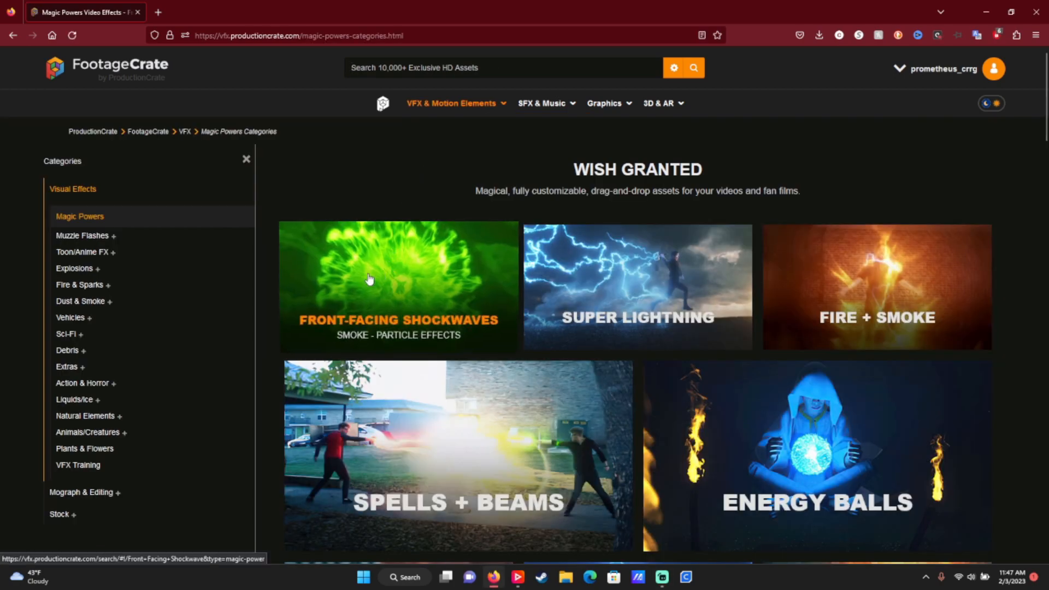
left_click(374, 284)
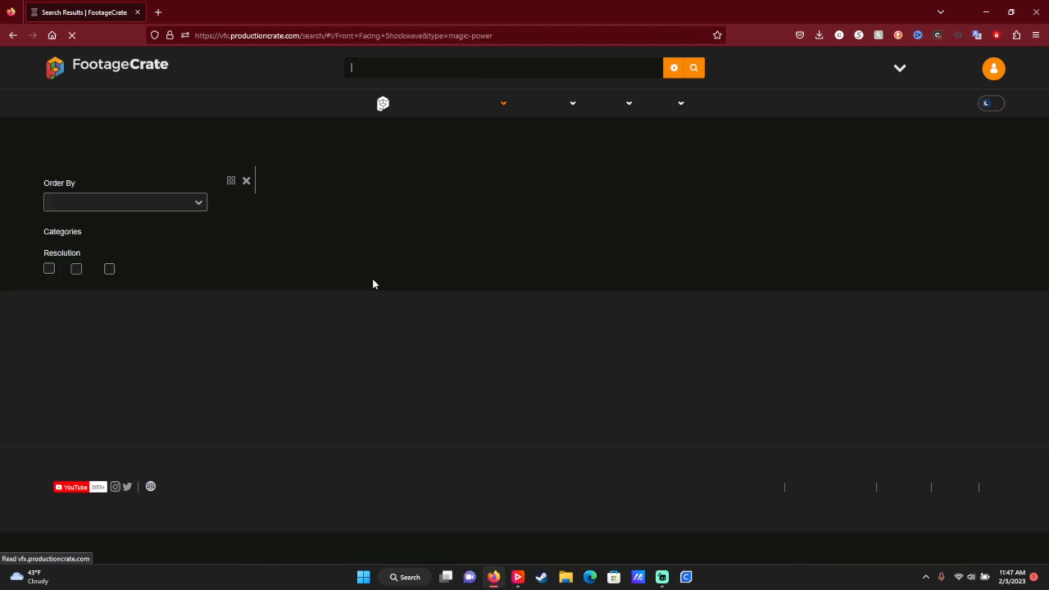
Step: Find the 4K Faint Smoke Burst 3 clip in the Front-Facing Shockwaves listing and download it
scroll(375, 284, "down", 2)
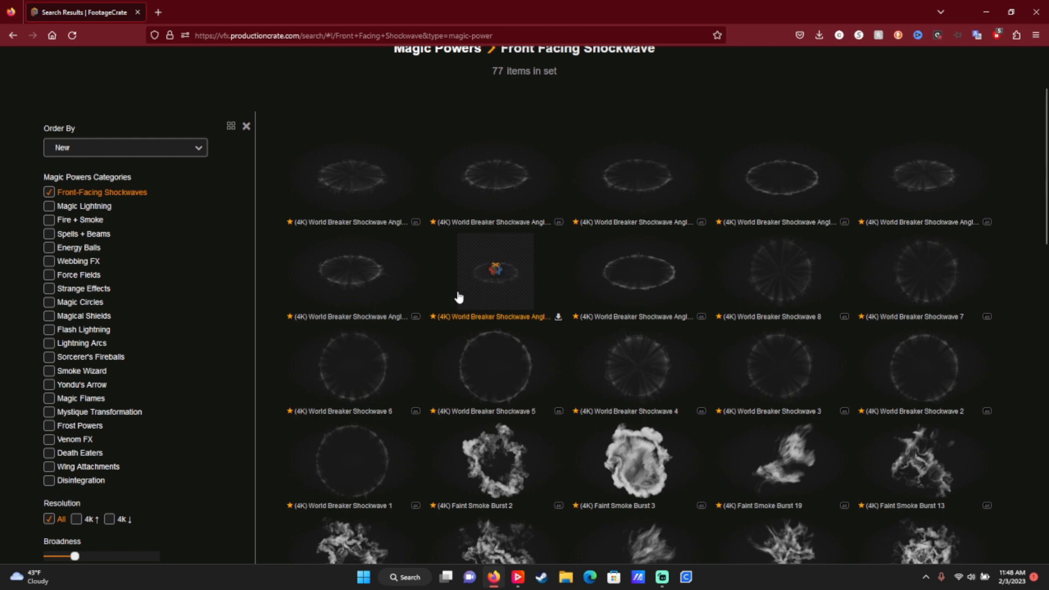
scroll(457, 294, "down", 2)
scroll(457, 297, "down", 4)
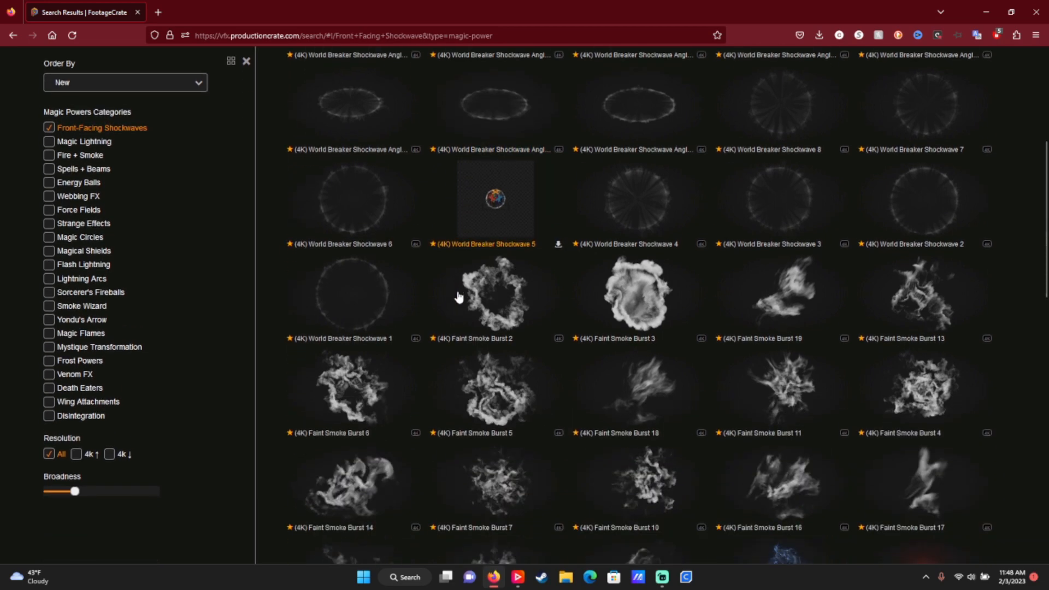
scroll(458, 297, "down", 4)
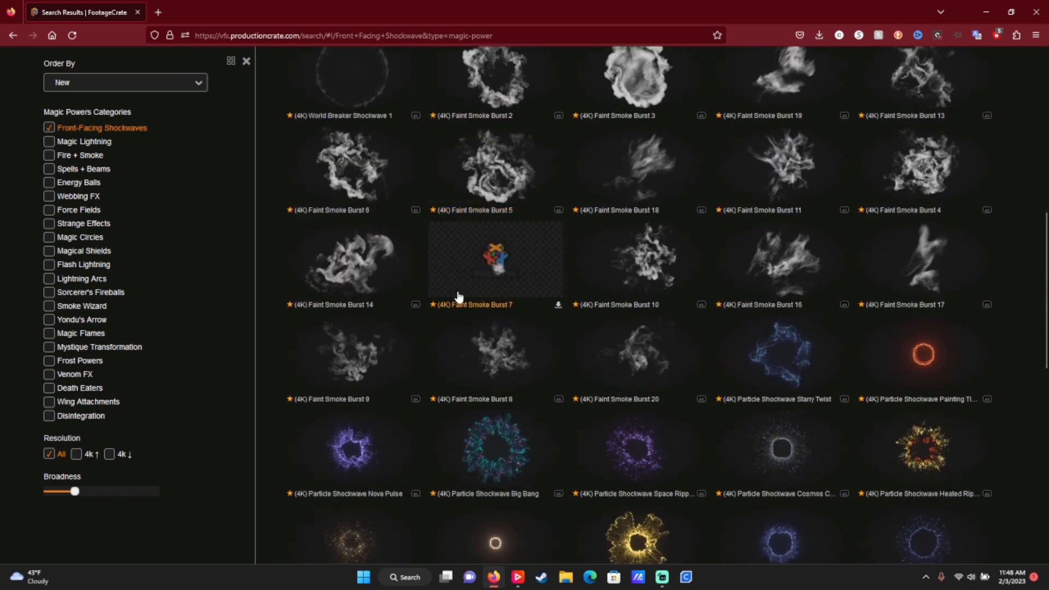
scroll(459, 297, "down", 4)
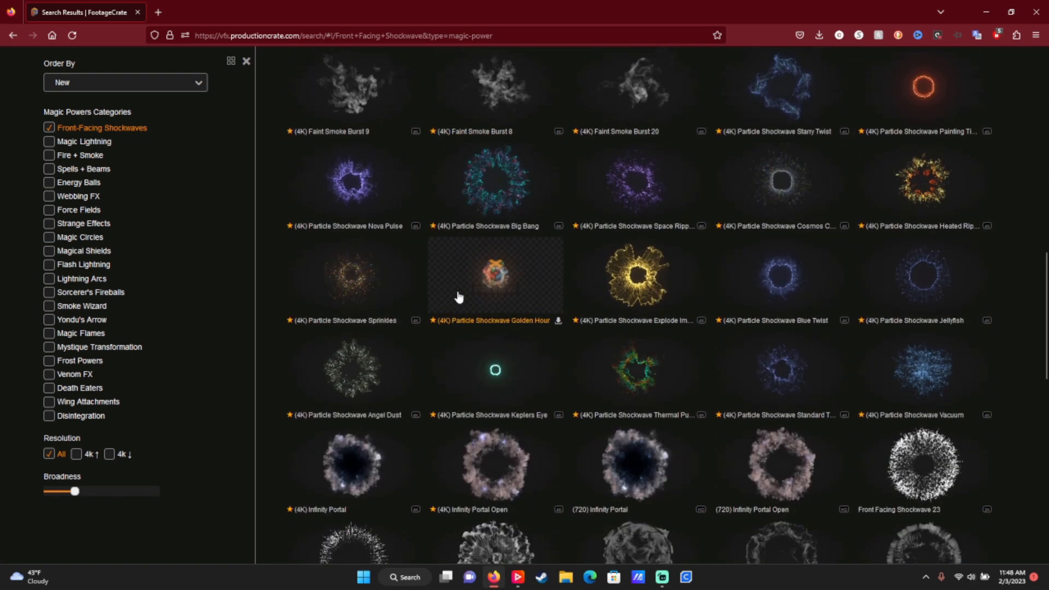
scroll(492, 211, "up", 3)
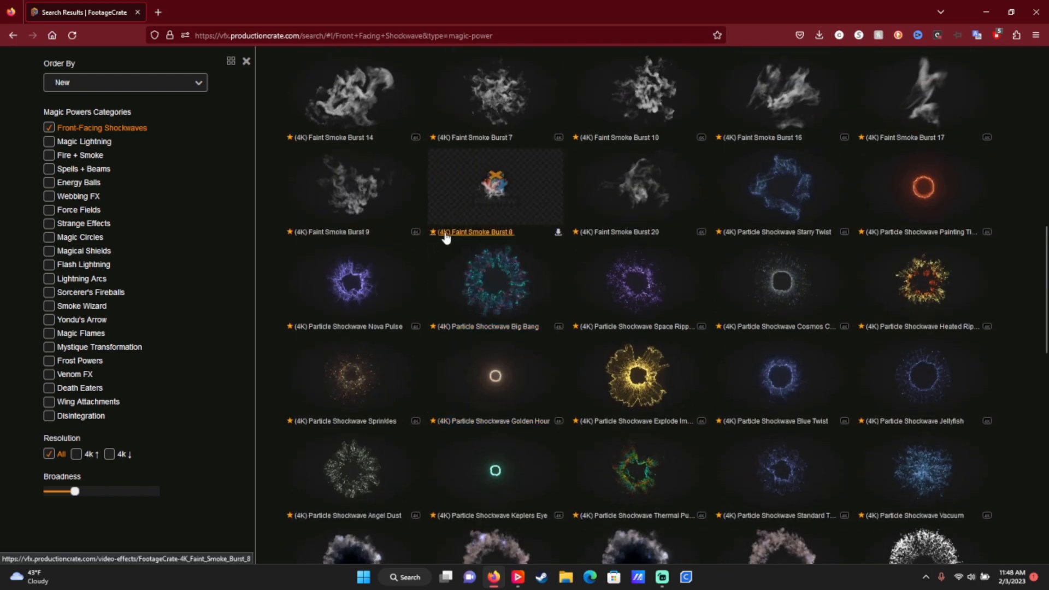
scroll(585, 295, "down", 1)
scroll(585, 296, "down", 3)
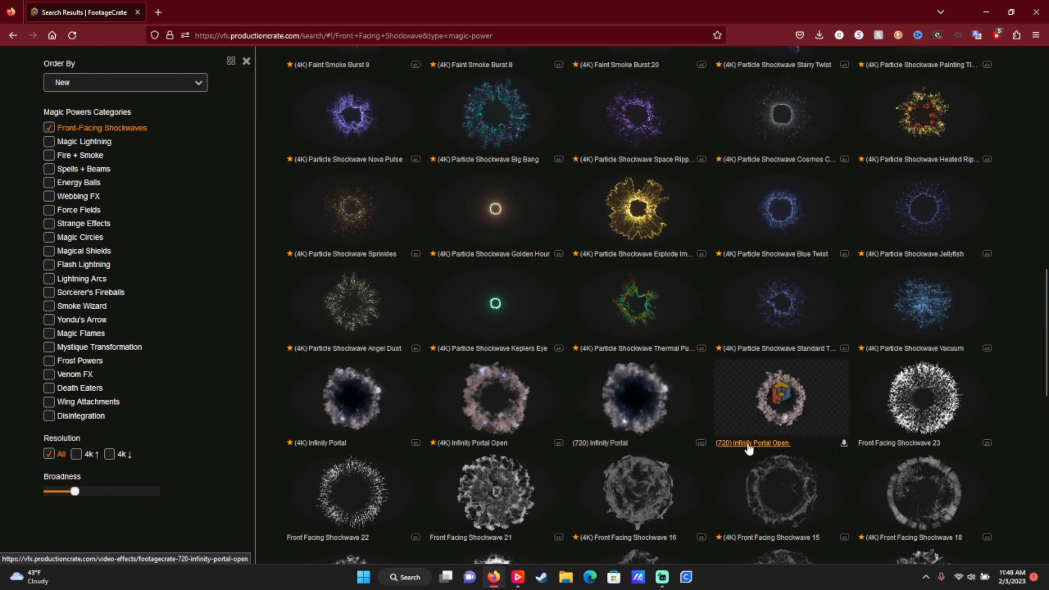
scroll(754, 448, "down", 2)
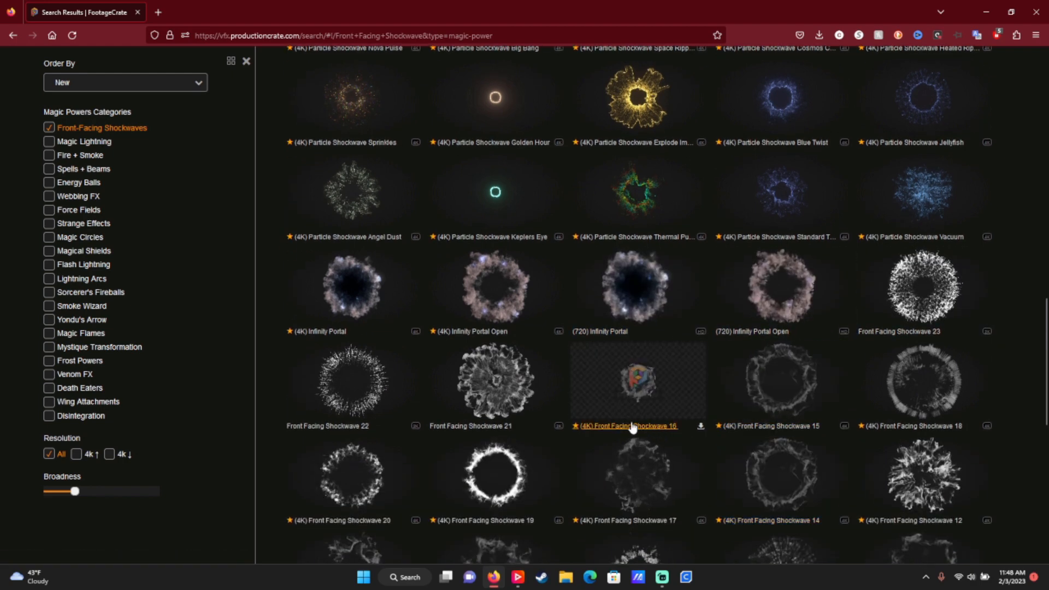
scroll(617, 432, "down", 1)
scroll(551, 451, "up", 5)
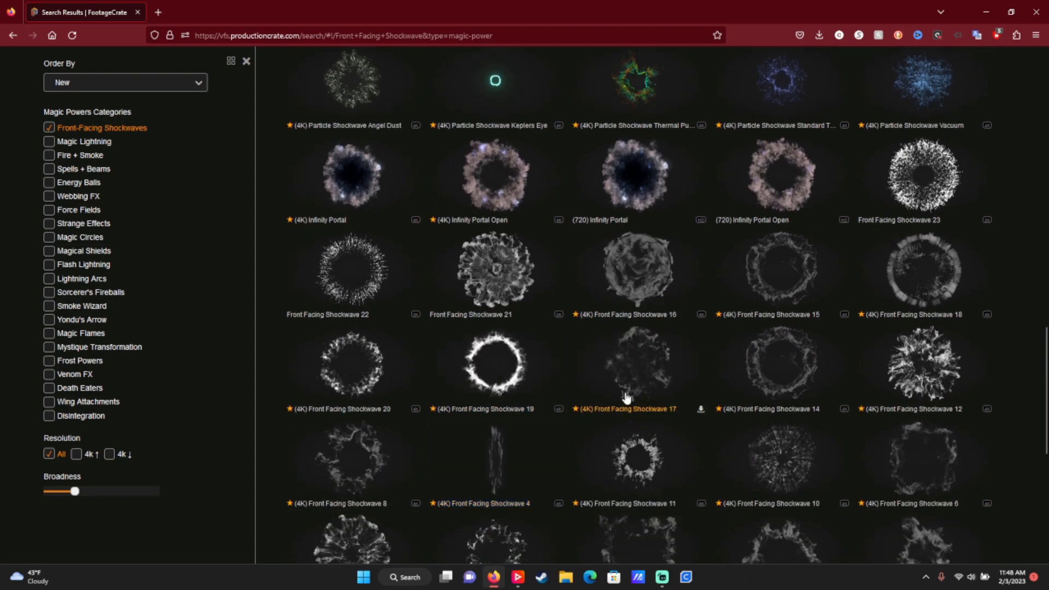
scroll(616, 374, "up", 3)
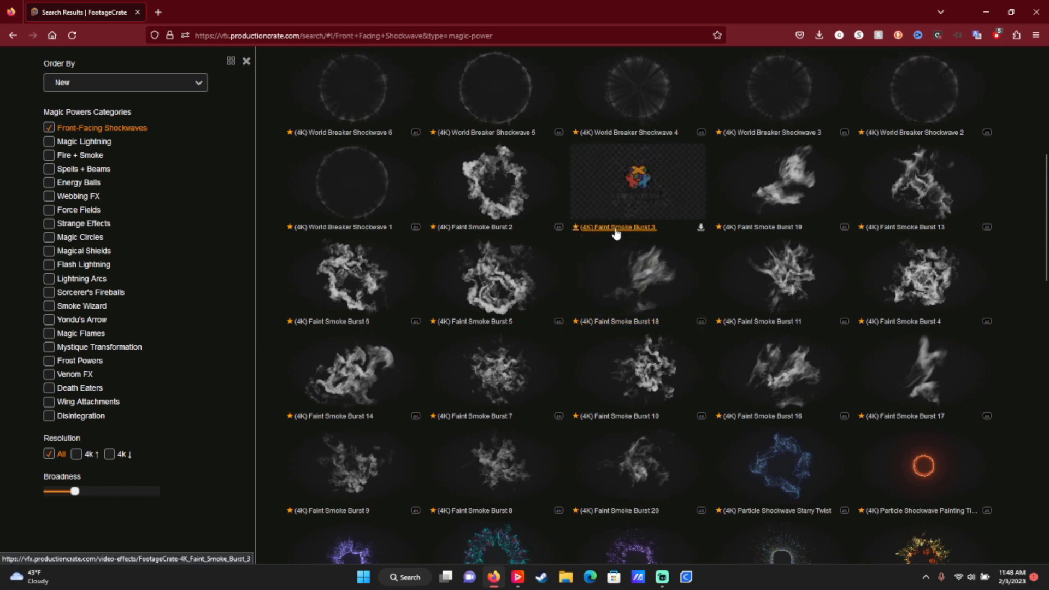
left_click(700, 228)
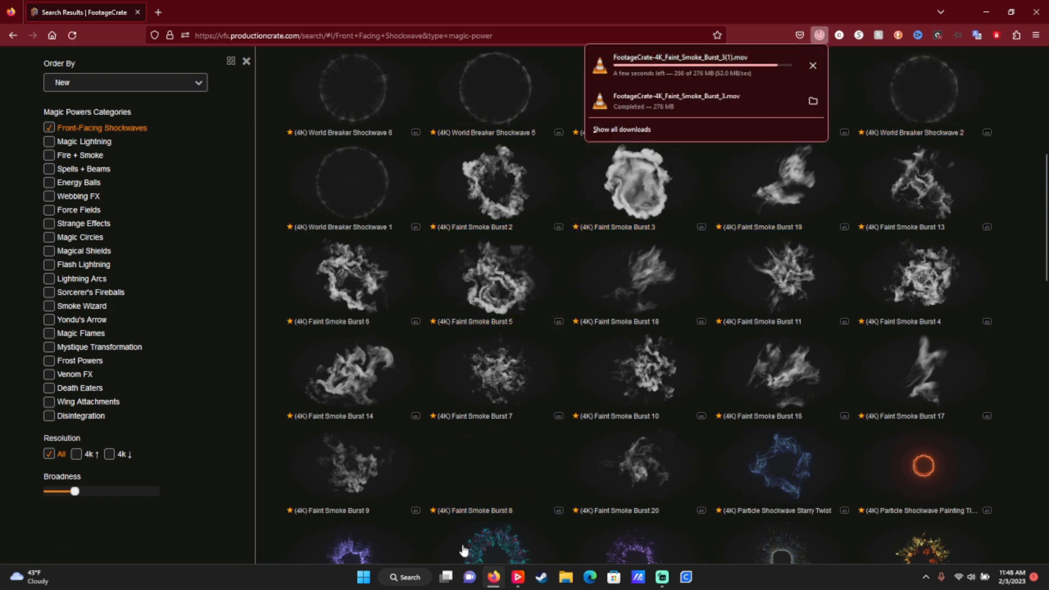
Step: Switch to HitFilm Pro and import FootageCrate-4K_Faint_Smoke_Burst_3(1).mov from Downloads into the project media
left_click(518, 582)
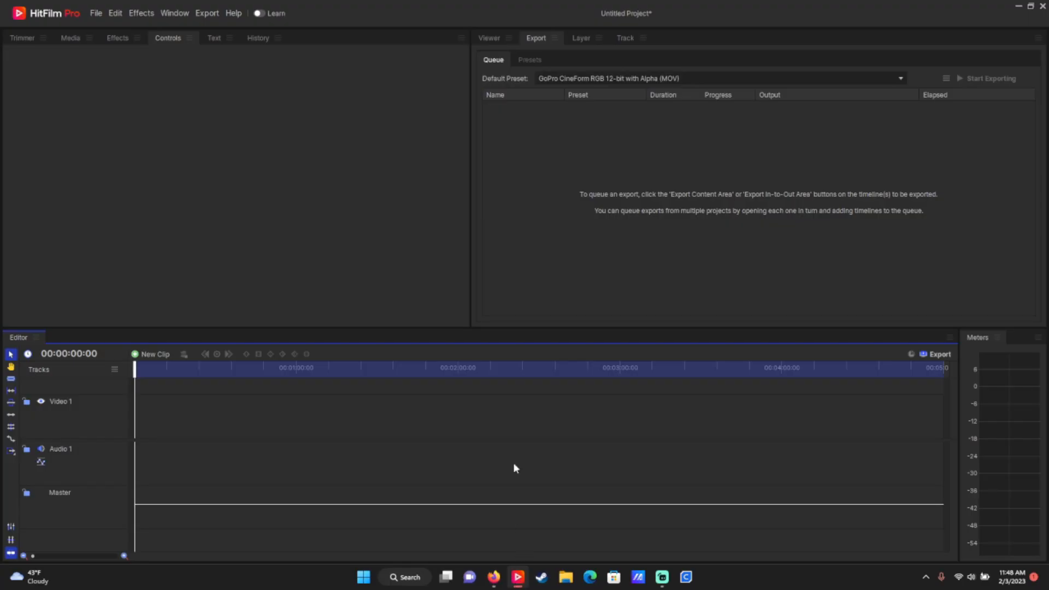
left_click(63, 37)
left_click(30, 60)
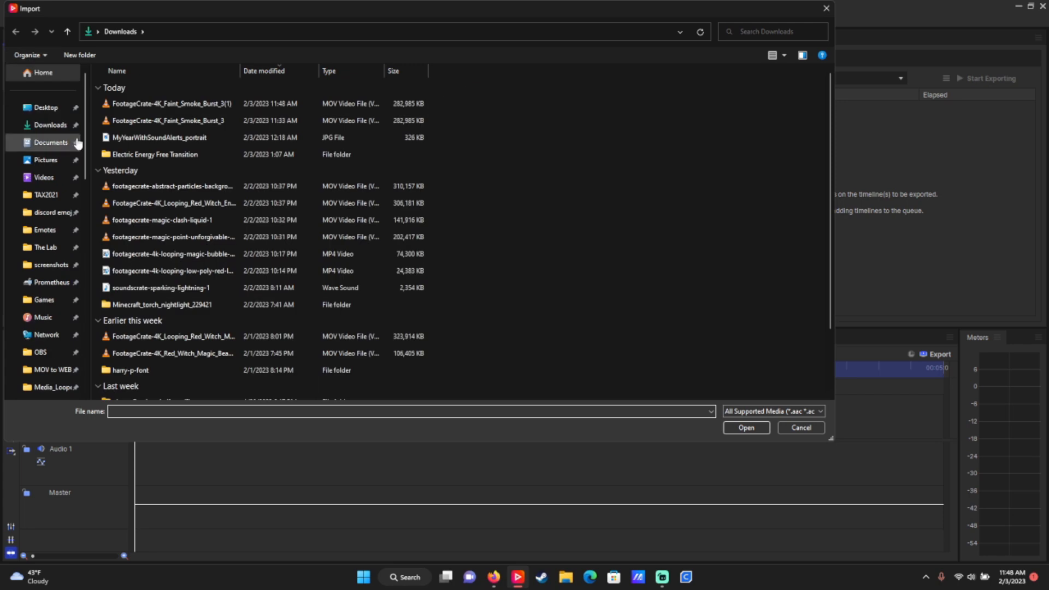
double_click(144, 104)
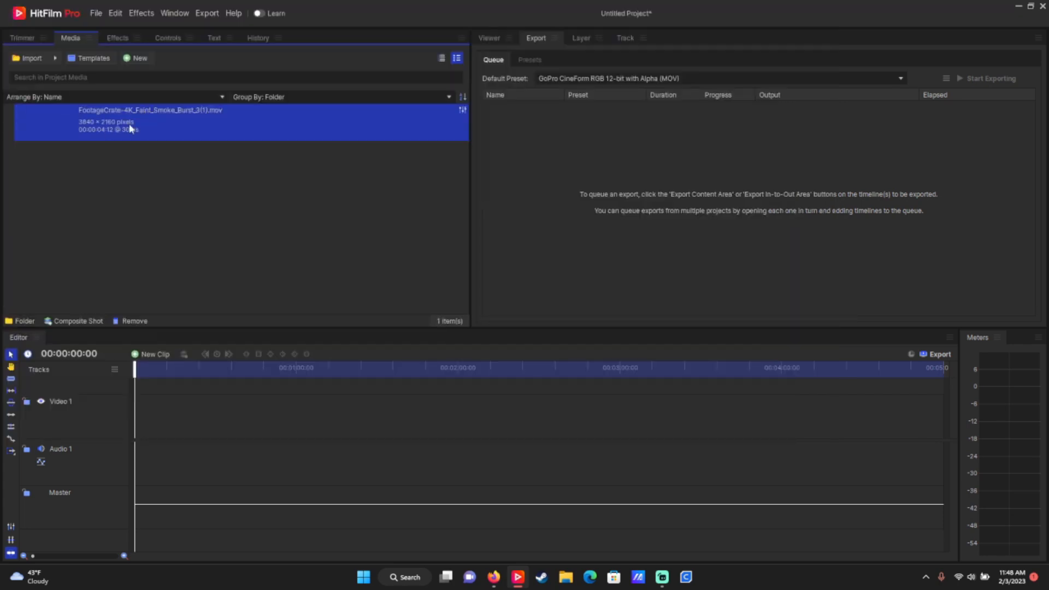
Step: Display the Viewer and create a new 1920 × 1080 composite shot lasting 30 seconds at 30 fps
left_click(489, 37)
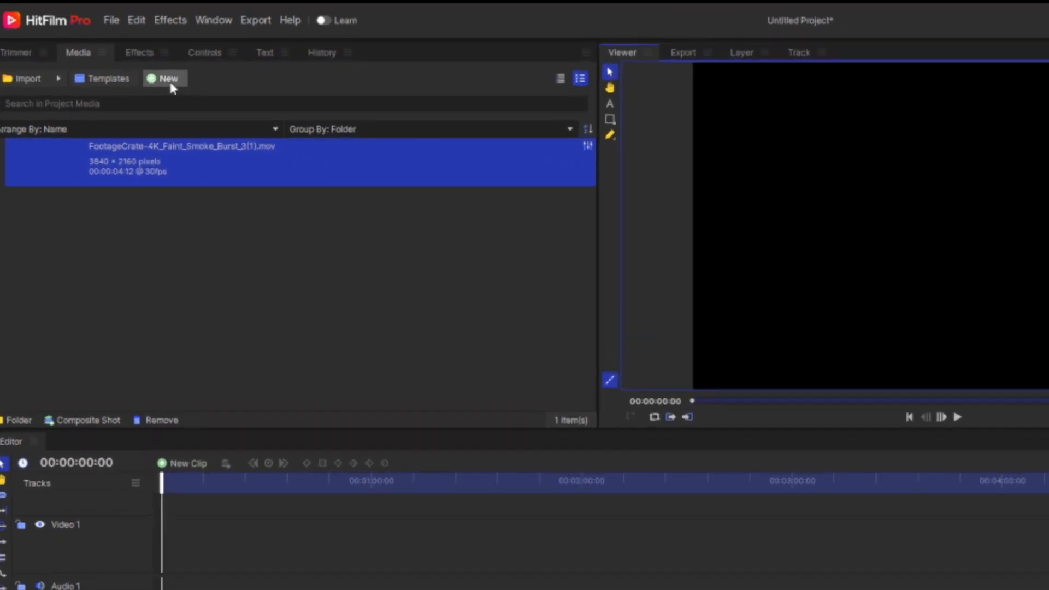
left_click(136, 58)
left_click(217, 127)
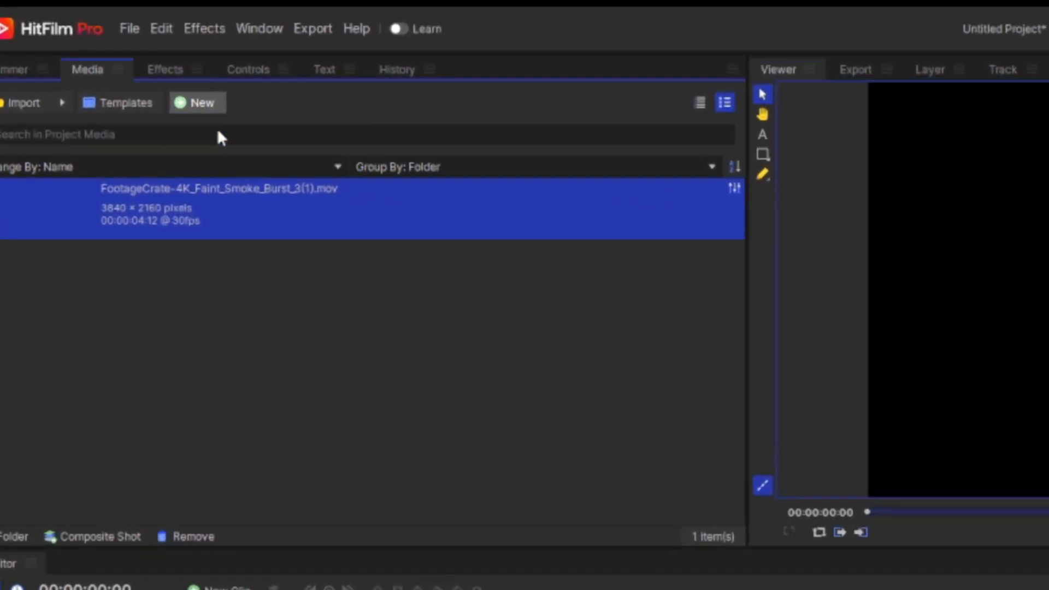
left_click(715, 528)
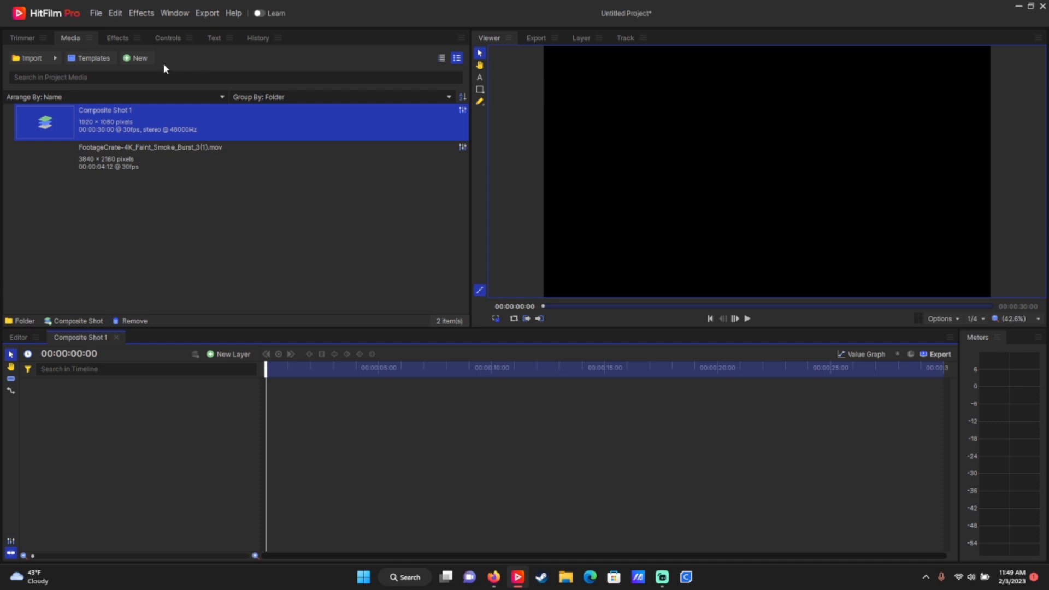
left_click(140, 59)
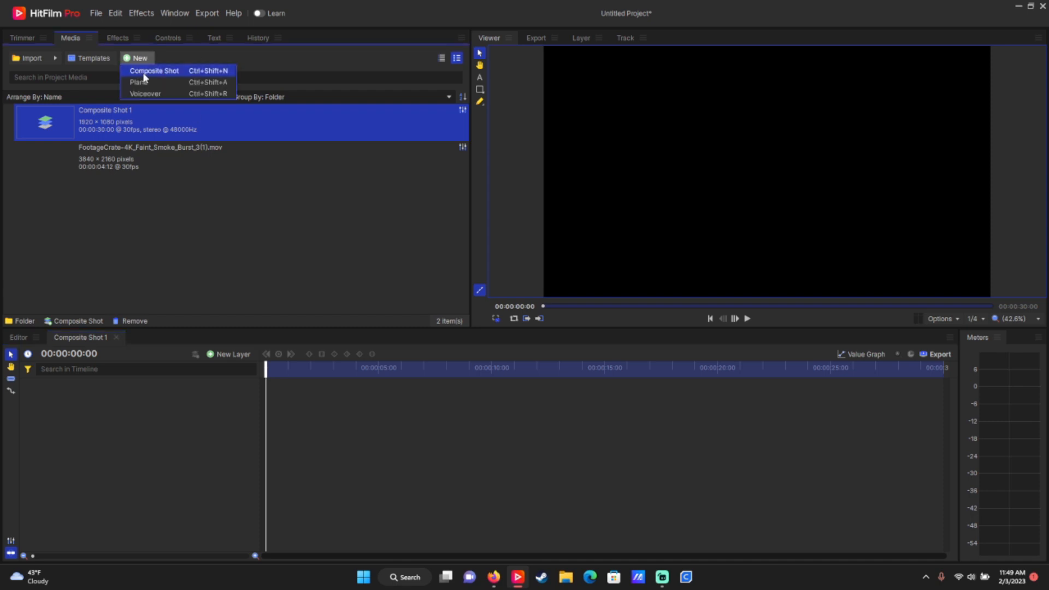
left_click(113, 474)
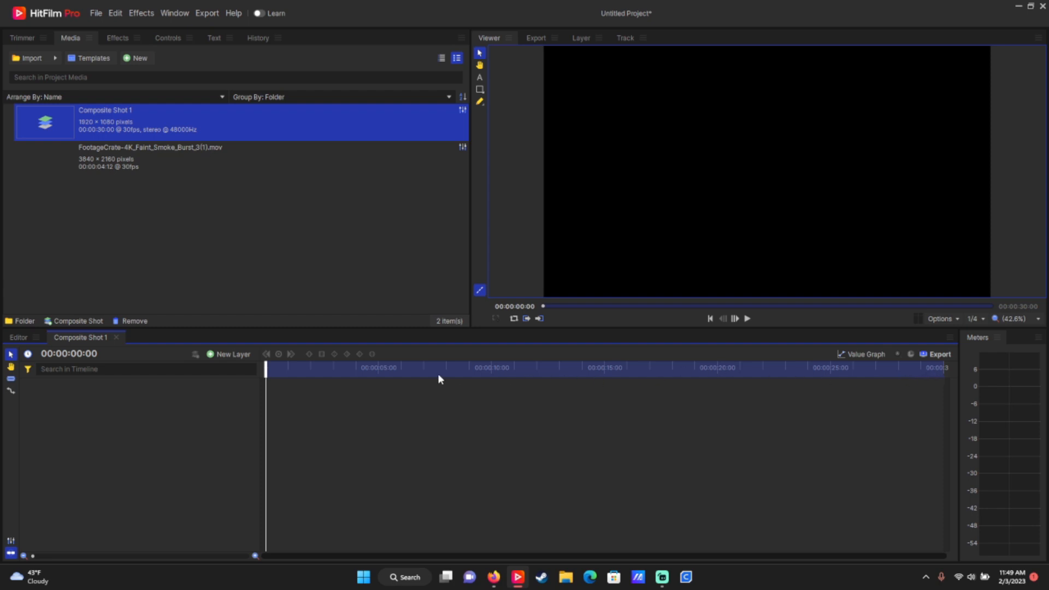
Step: Enable the Viewer's Checkerboard Background and add the Faint Smoke Burst clip as a layer in the composite shot
left_click(941, 319)
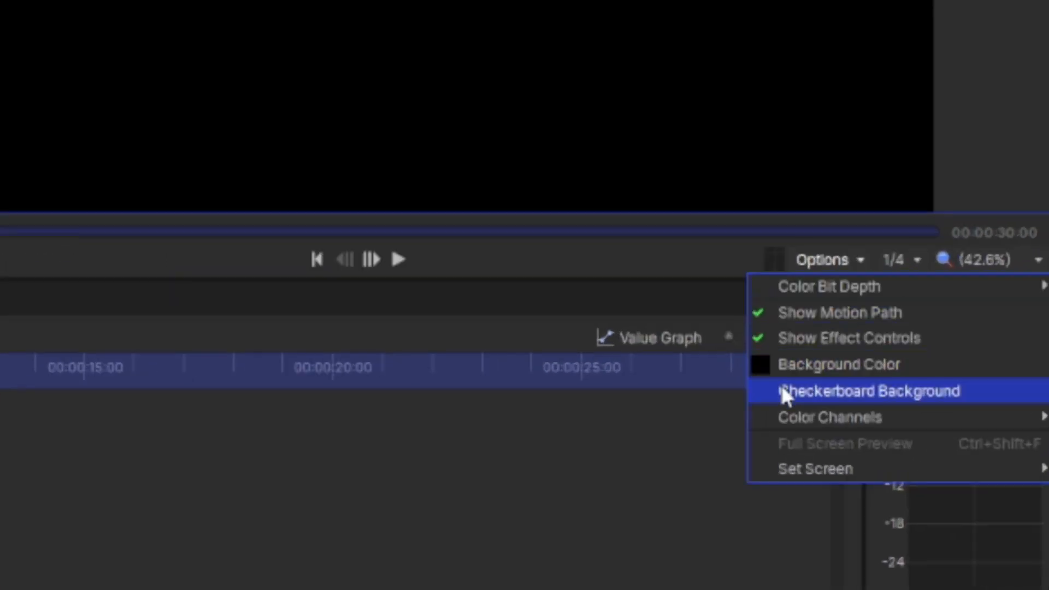
left_click(781, 388)
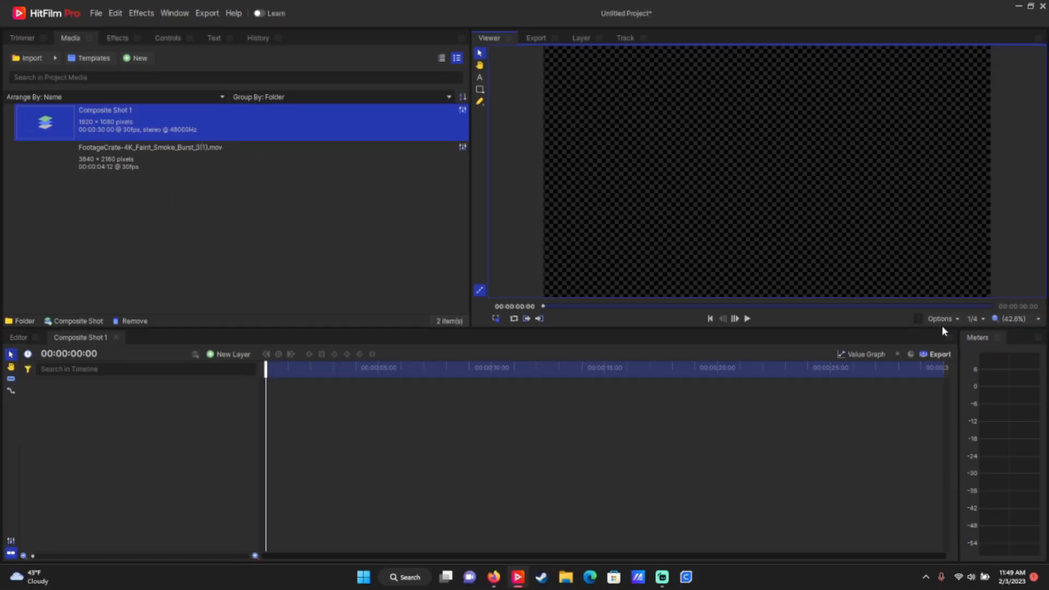
left_click_drag(72, 152, 124, 425)
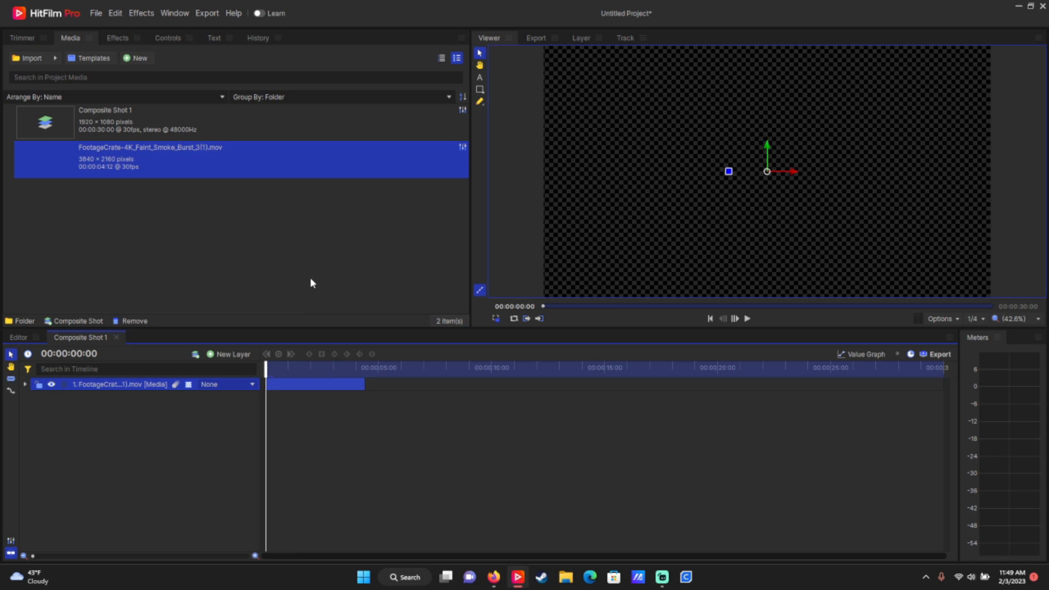
Step: Set the composite shot's Out point at the smoke clip's last frame, 00:00:04:11
key("Page_Down")
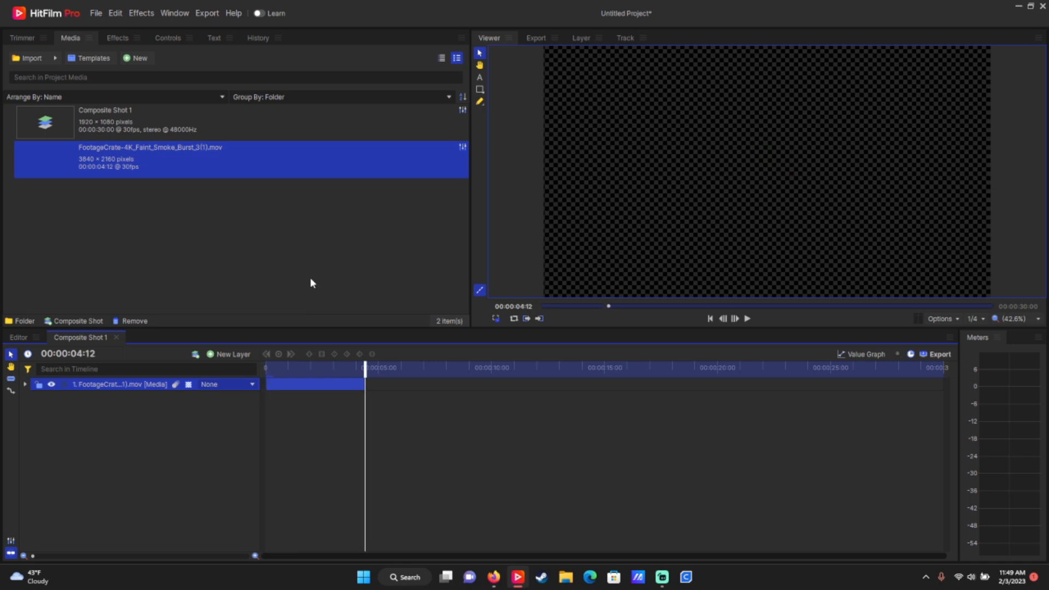
key("Left")
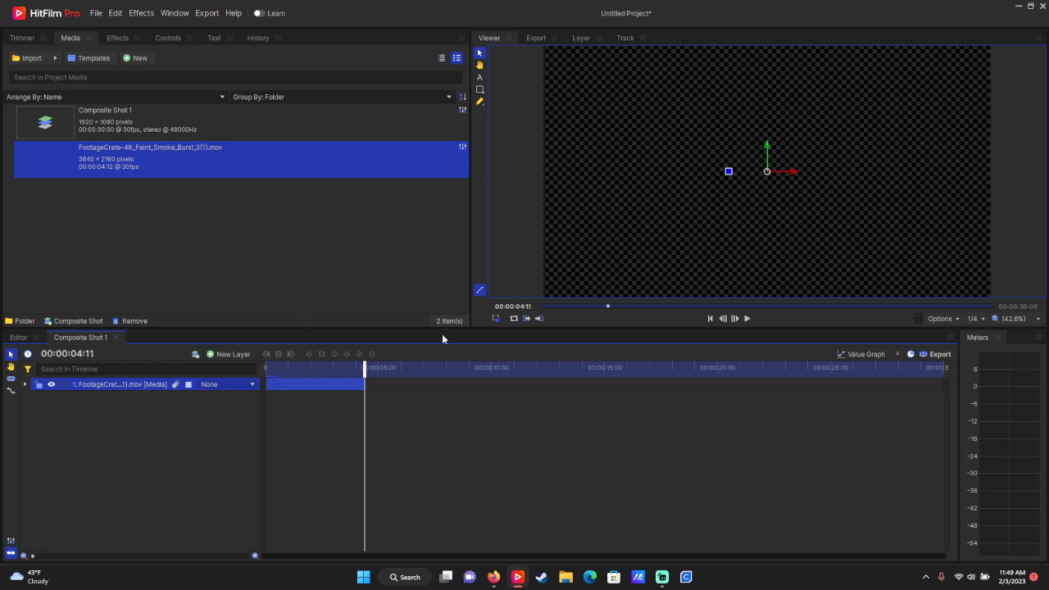
left_click(538, 318)
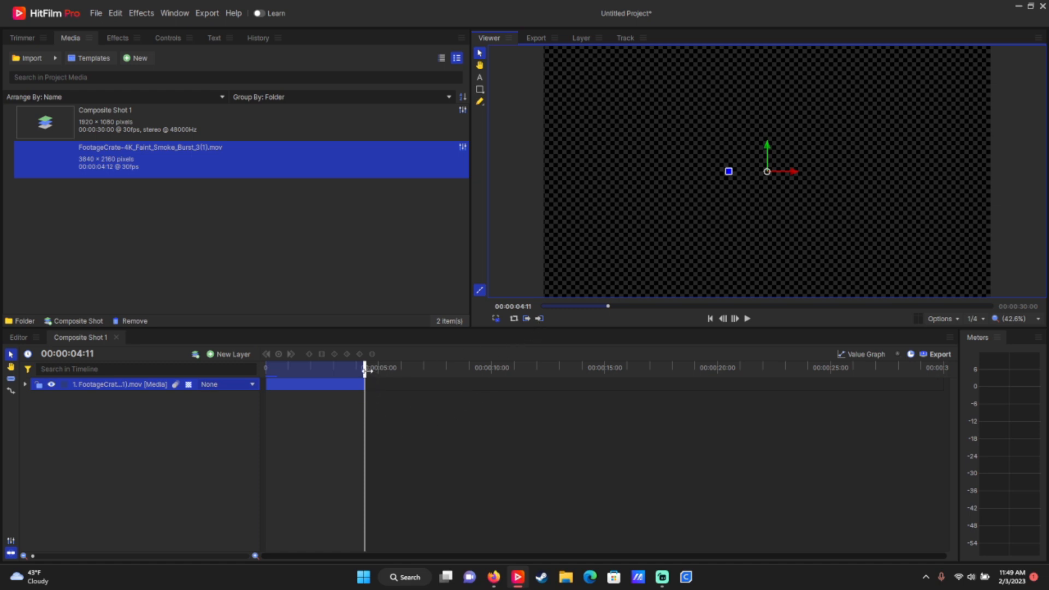
Step: Play the smoke burst from the start of the timeline to preview it, and return the playhead to the first frame
left_click_drag(365, 367, 262, 370)
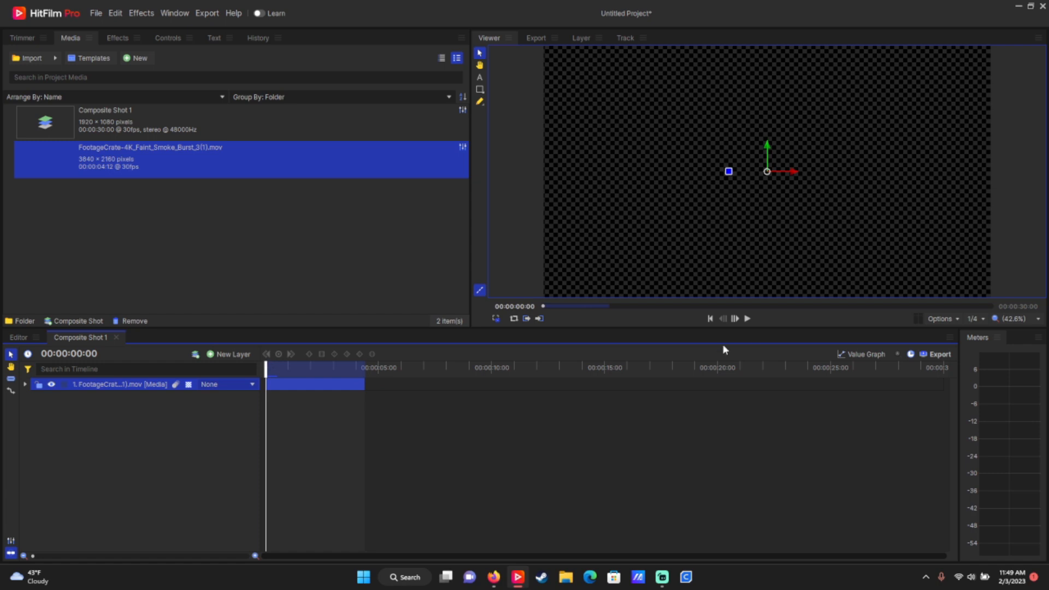
left_click(747, 320)
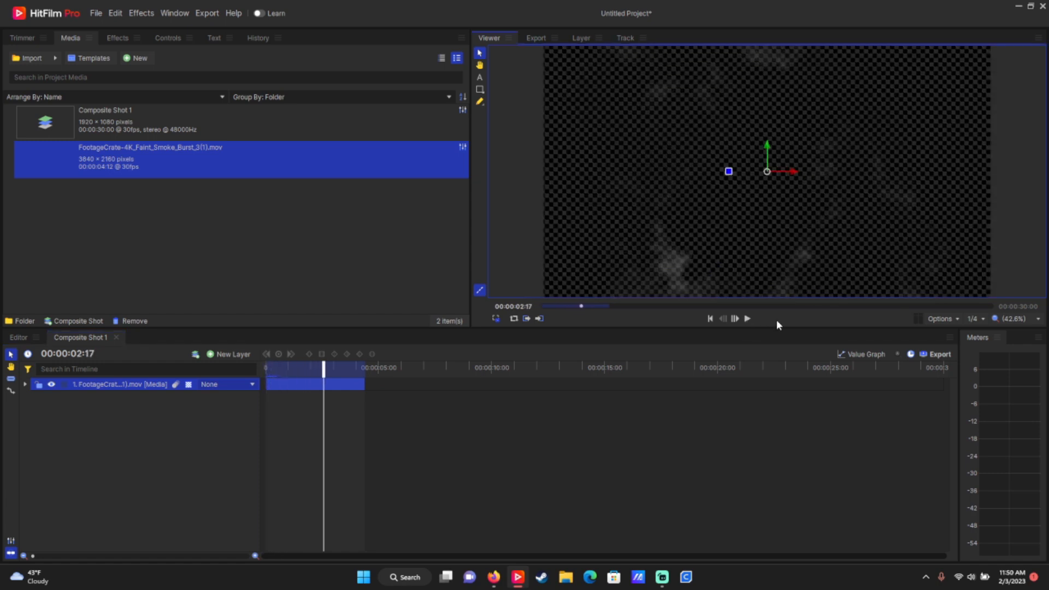
key("Home")
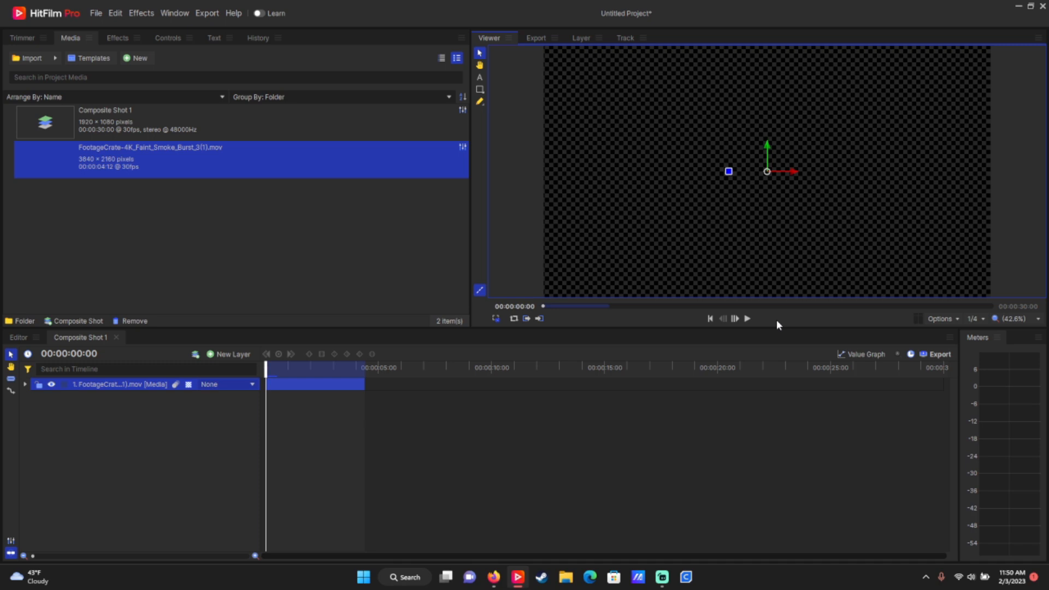
Step: Search the effects for "color spa" and apply Color Space Converter to the smoke burst layer
left_click(118, 37)
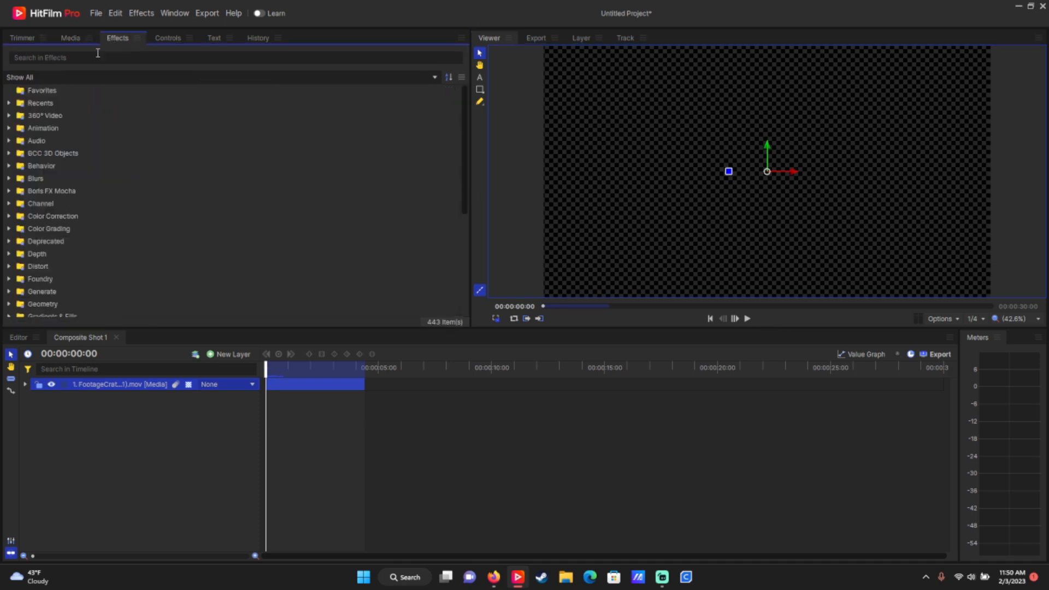
left_click(81, 59)
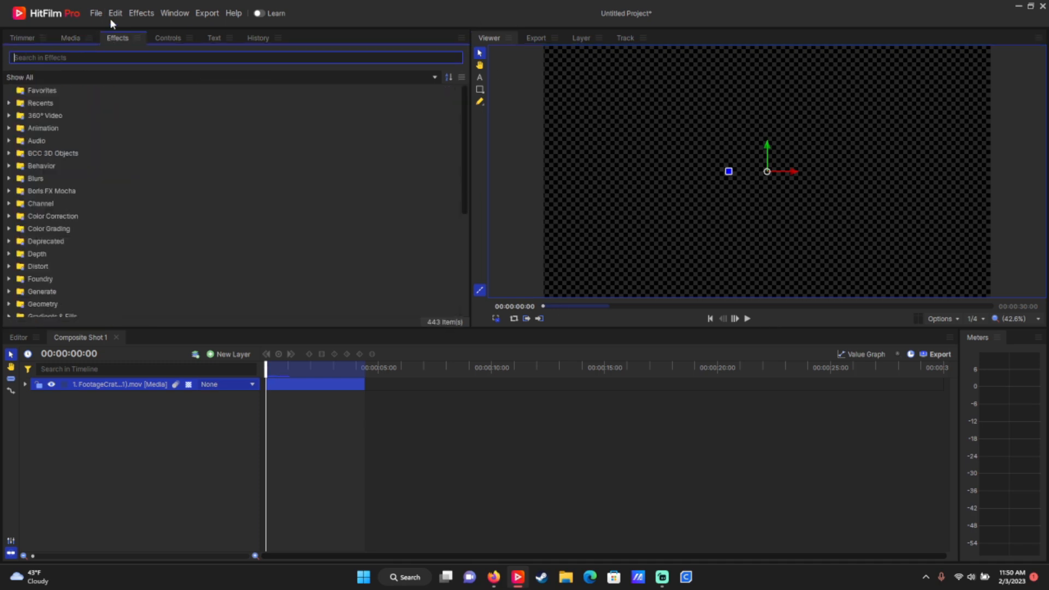
type("color s")
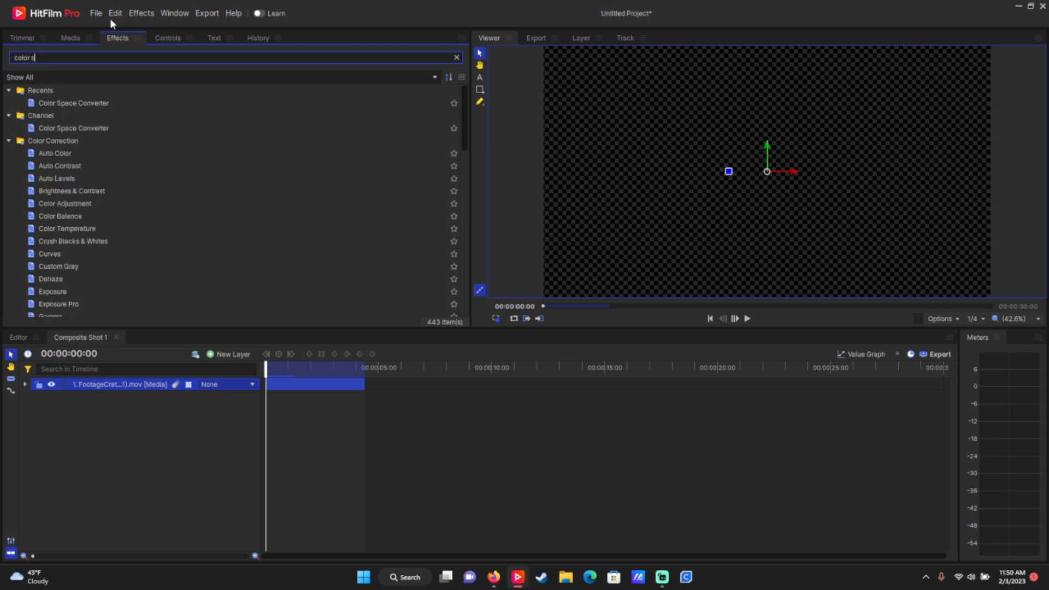
type("pa")
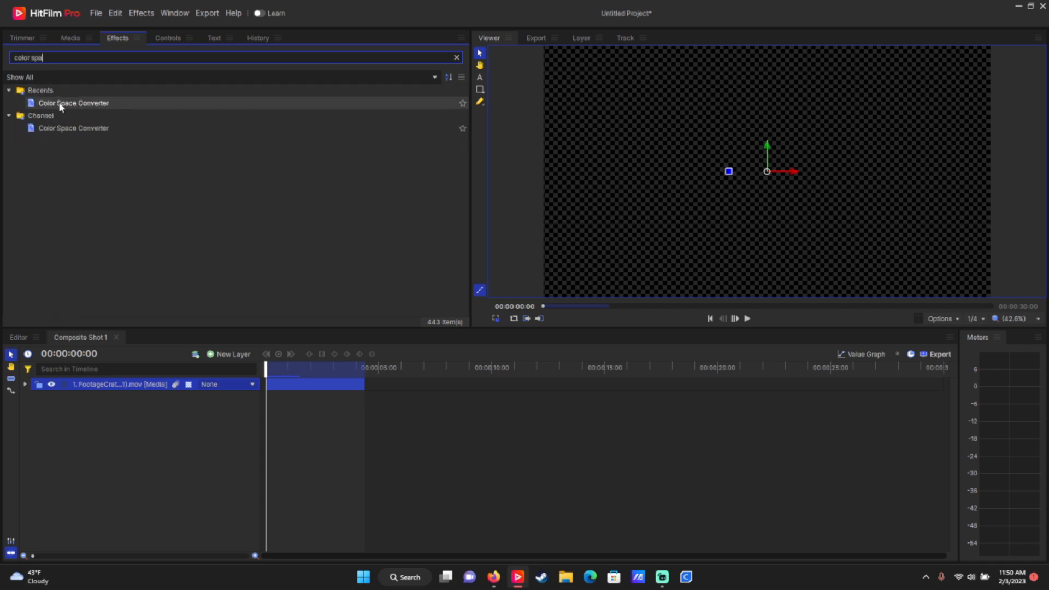
left_click_drag(61, 107, 83, 385)
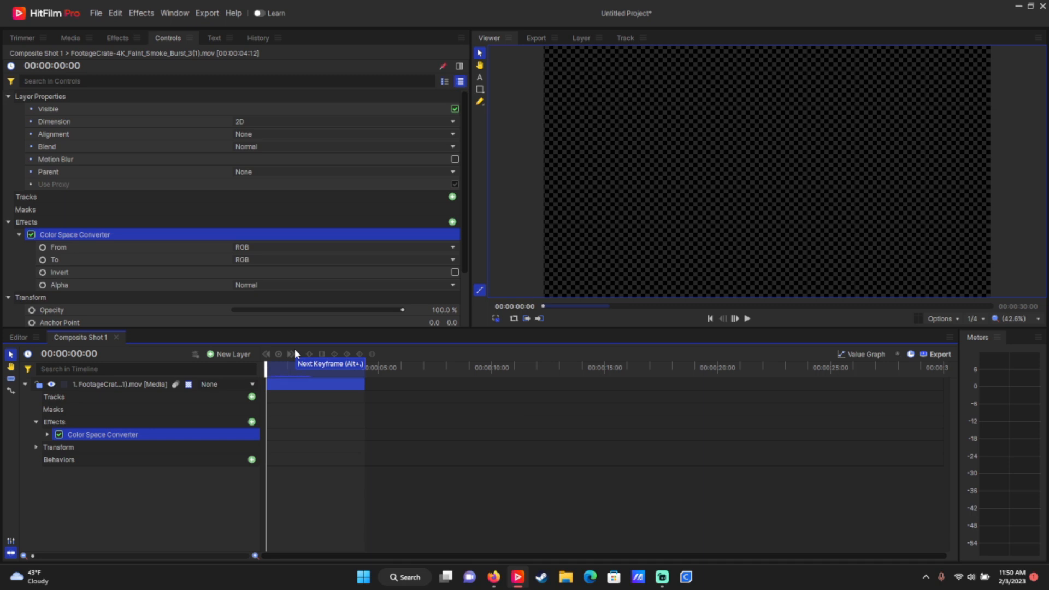
Step: Set the Color Space Converter's To option to Red Only, preview the early smoke frames, and return the playhead to the first frame
left_click(245, 262)
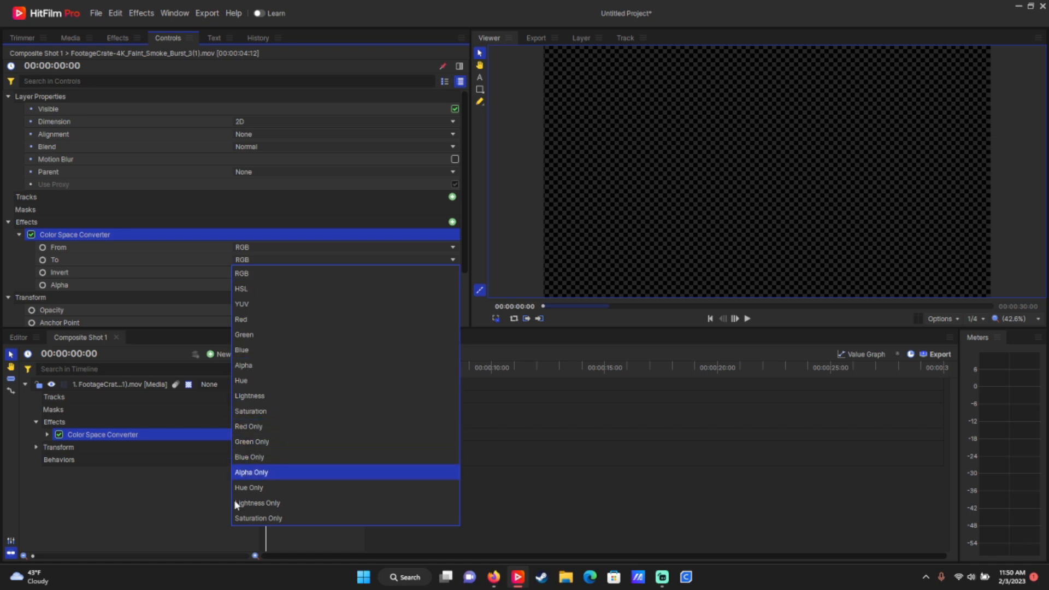
left_click(247, 431)
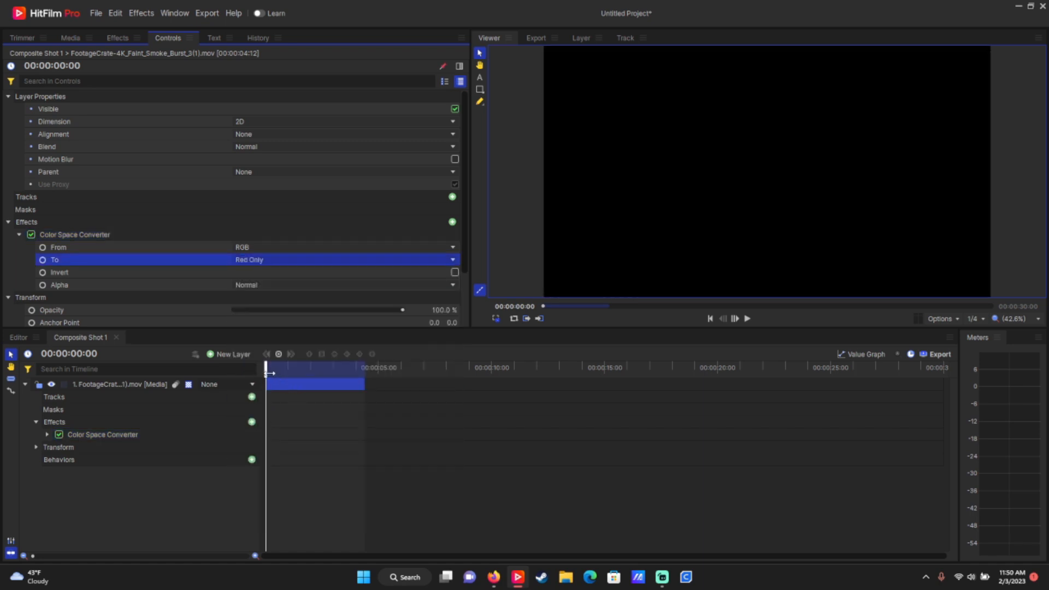
mouse_move(269, 373)
left_mouse_down()
mouse_move(324, 376)
mouse_move(288, 376)
left_mouse_up()
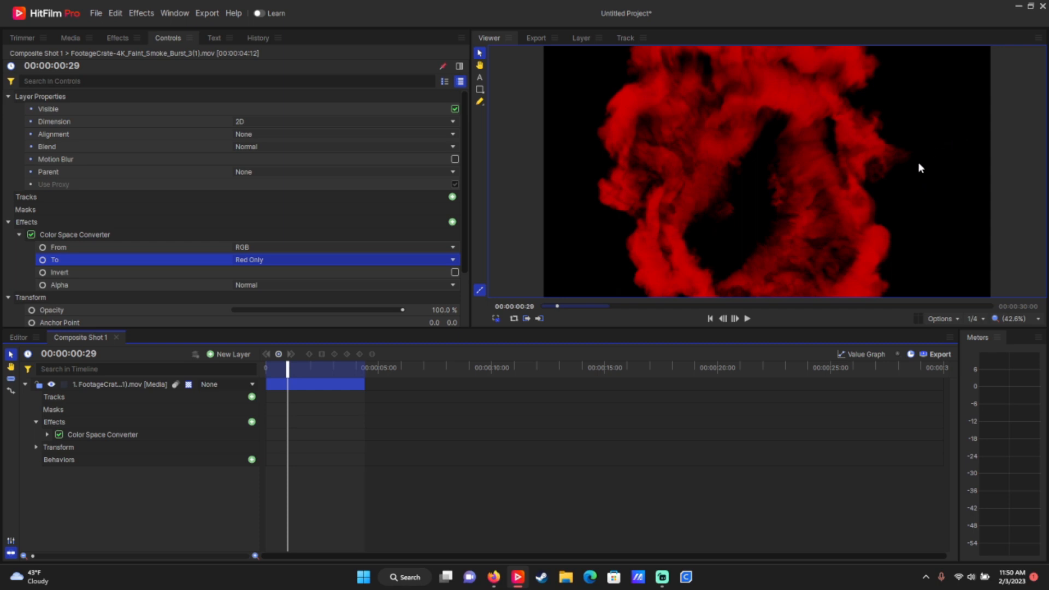
left_click_drag(277, 367, 258, 365)
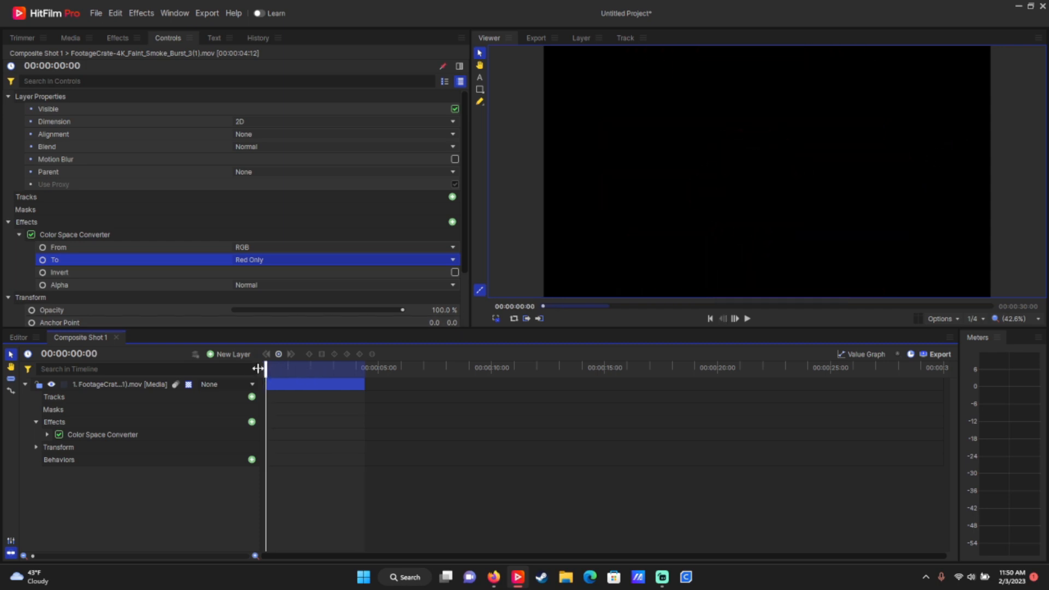
Step: Search the effects for "demult", apply Demult to the smoke burst layer, and preview it at 00:00:01:01
left_click(111, 40)
left_click_drag(96, 59, 4, 56)
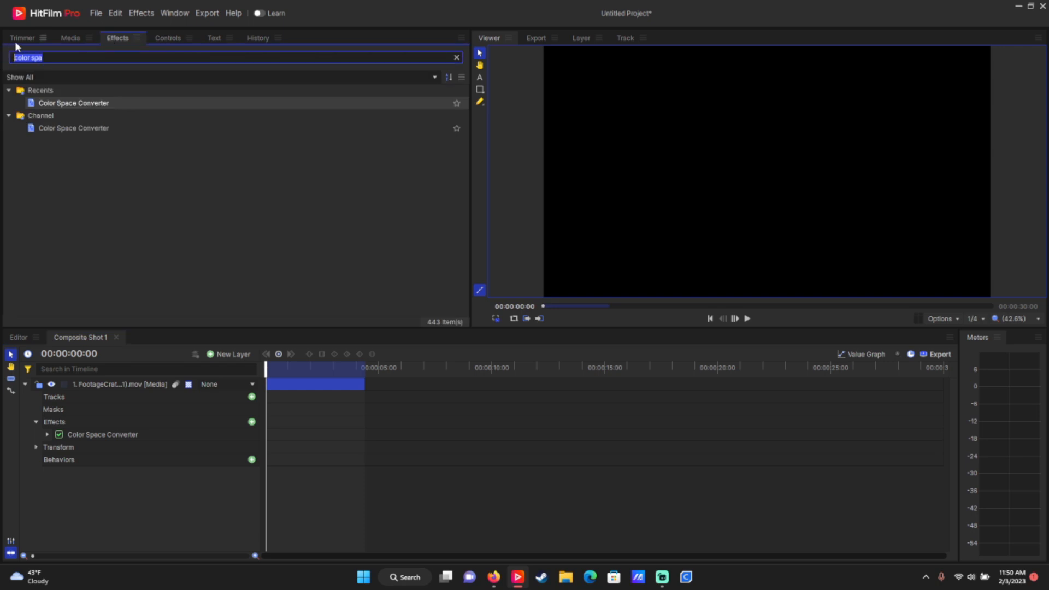
type("dem")
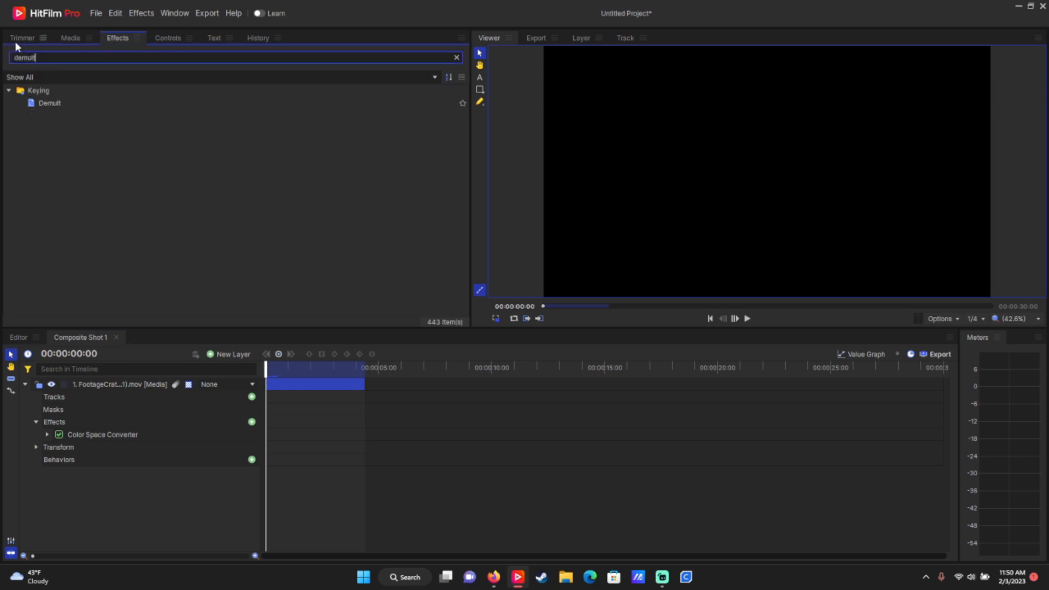
type("ult")
left_click_drag(52, 103, 87, 382)
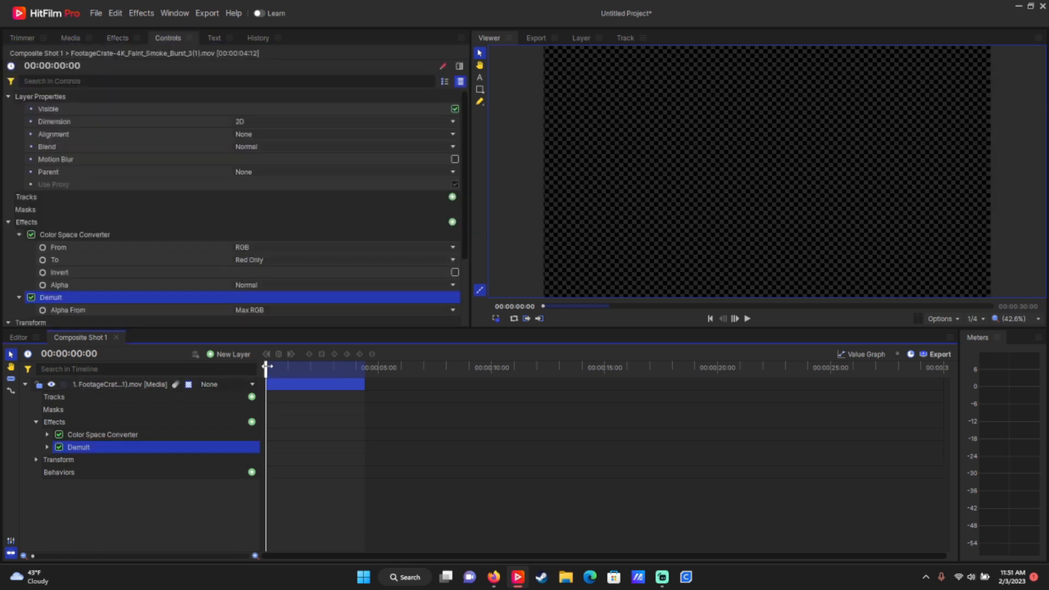
left_click_drag(264, 365, 289, 384)
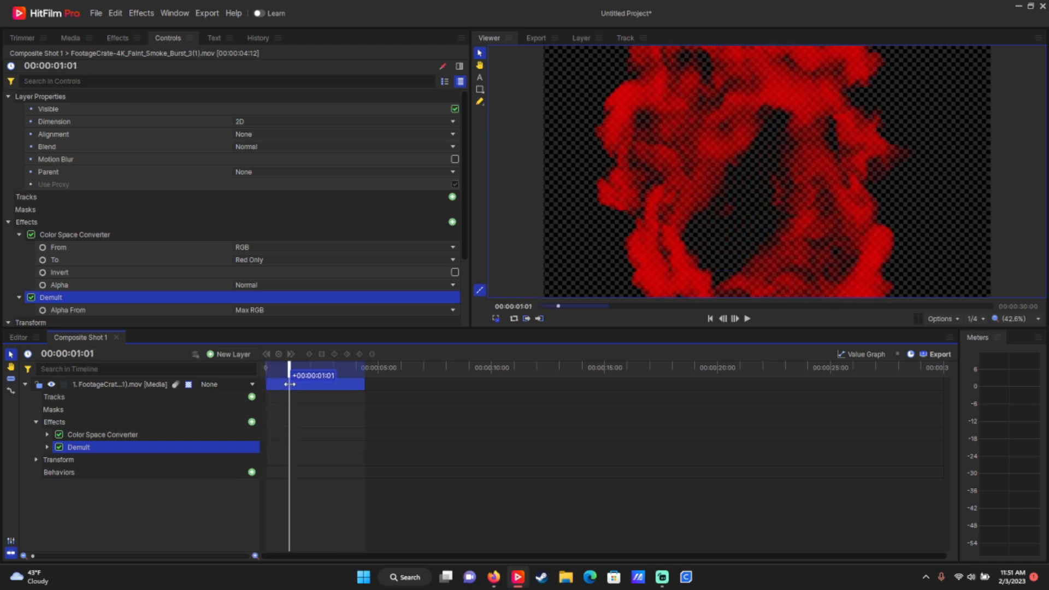
Step: Disable the Demult effect, search the effects for "lum", and apply Luminance Key to the smoke burst layer
left_click(59, 446)
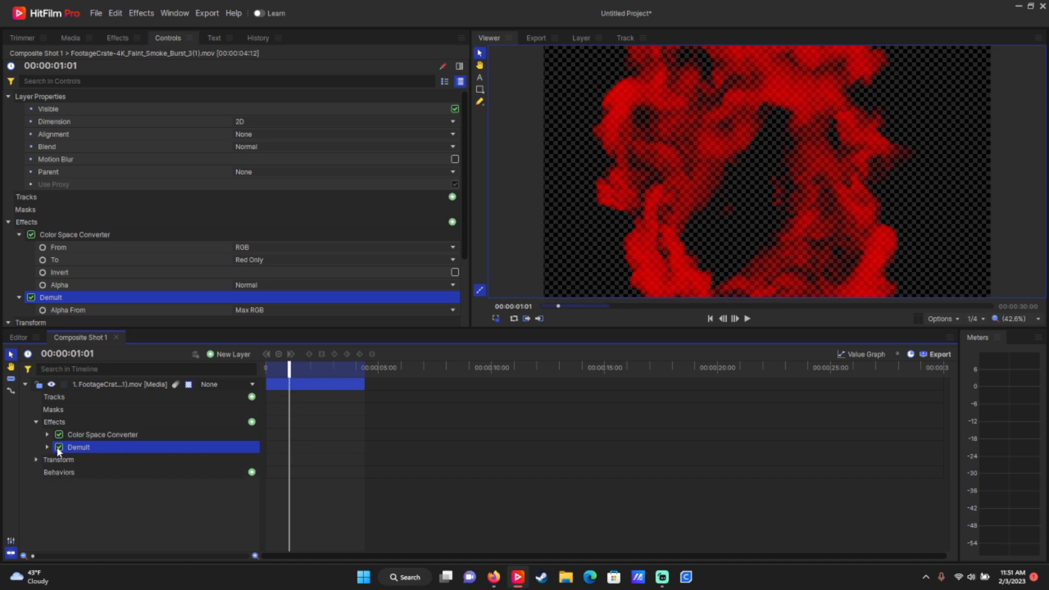
left_click(120, 39)
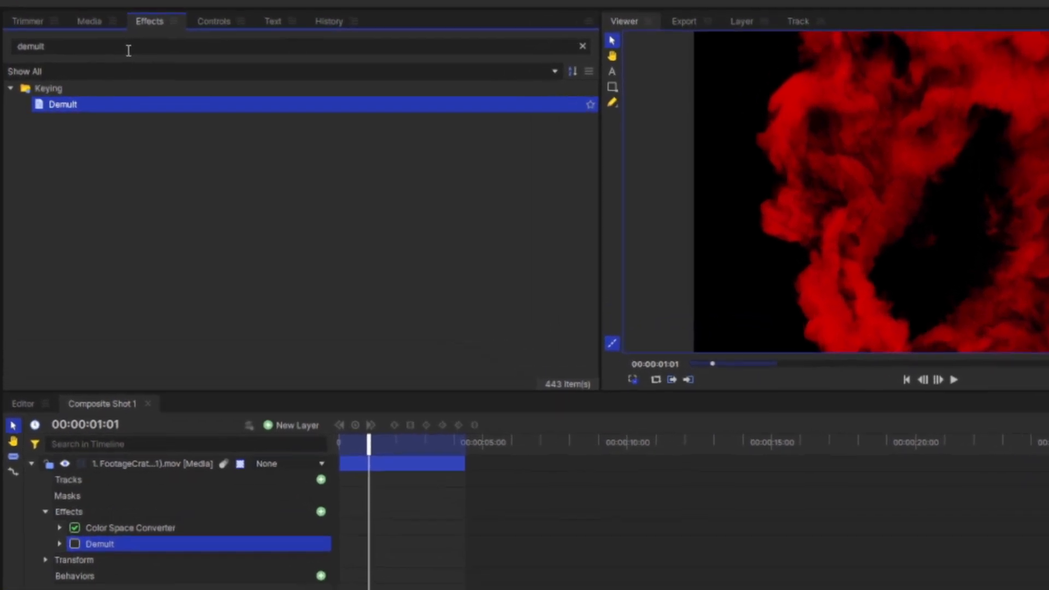
left_click_drag(128, 50, 14, 33)
type("lum")
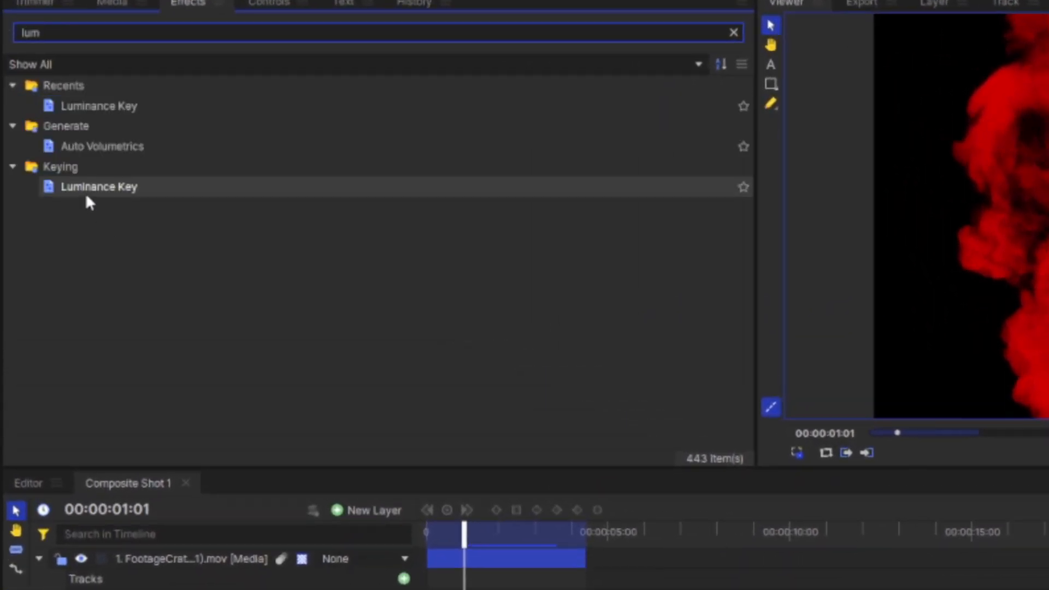
left_click_drag(86, 198, 115, 571)
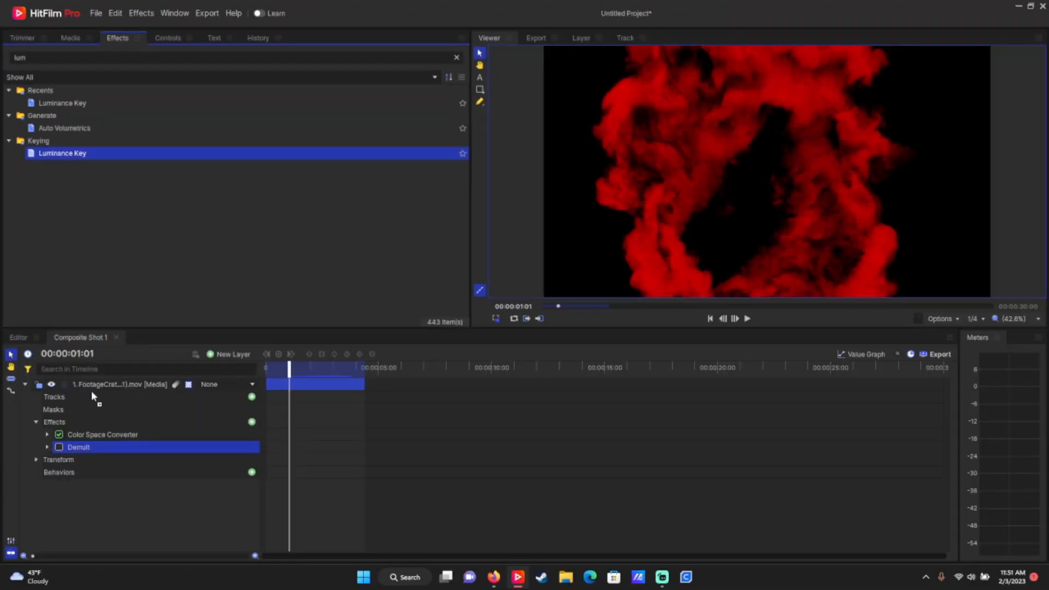
left_click_drag(90, 391, 93, 385)
scroll(300, 303, "down", 2)
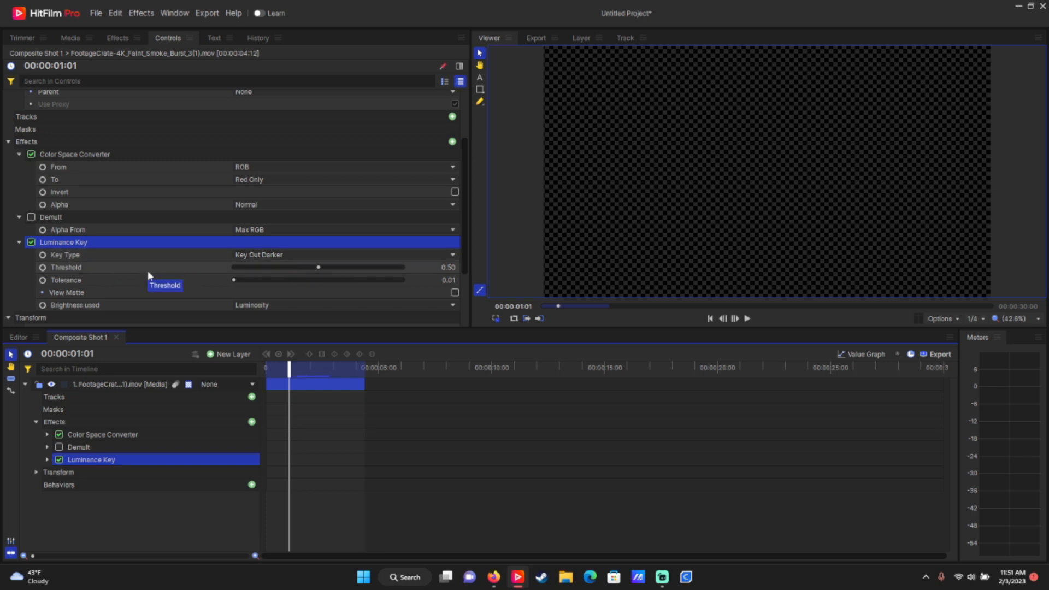
Step: Lower the Luminance Key's Threshold to 0.07
left_click_drag(434, 268, 424, 268)
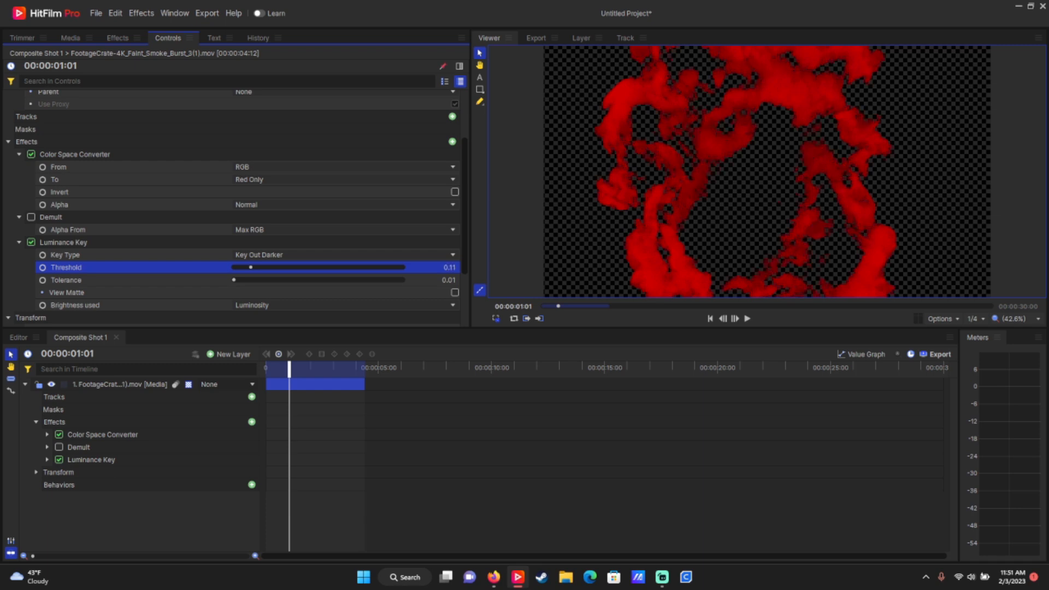
left_click_drag(425, 268, 424, 268)
left_click_drag(423, 268, 423, 269)
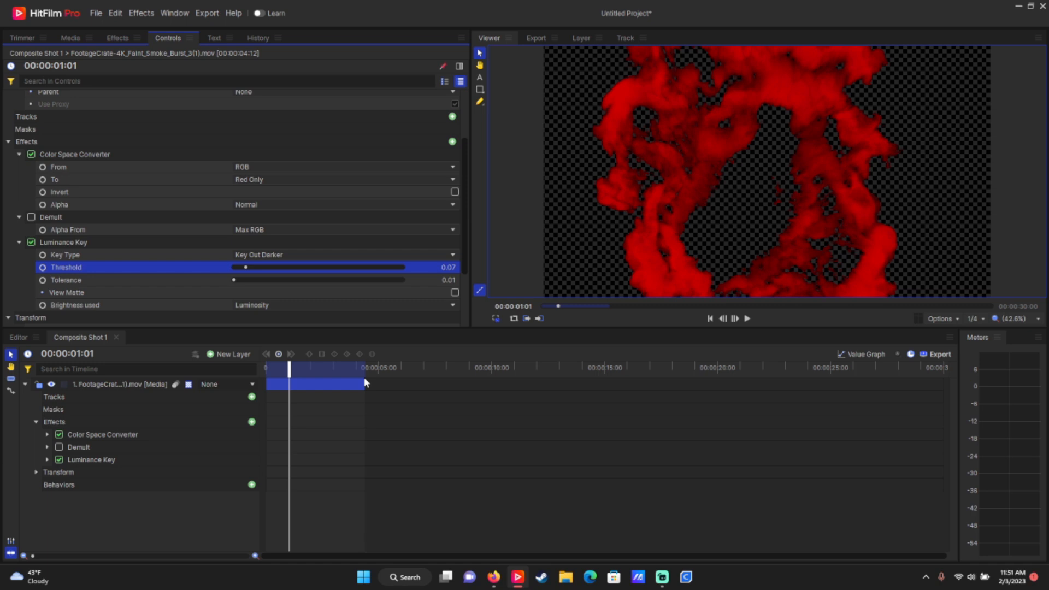
Step: Scale the smoke burst layer to 158%, shift its horizontal position to 117.4, and preview the burst up to 00:00:04:02
left_click(93, 386)
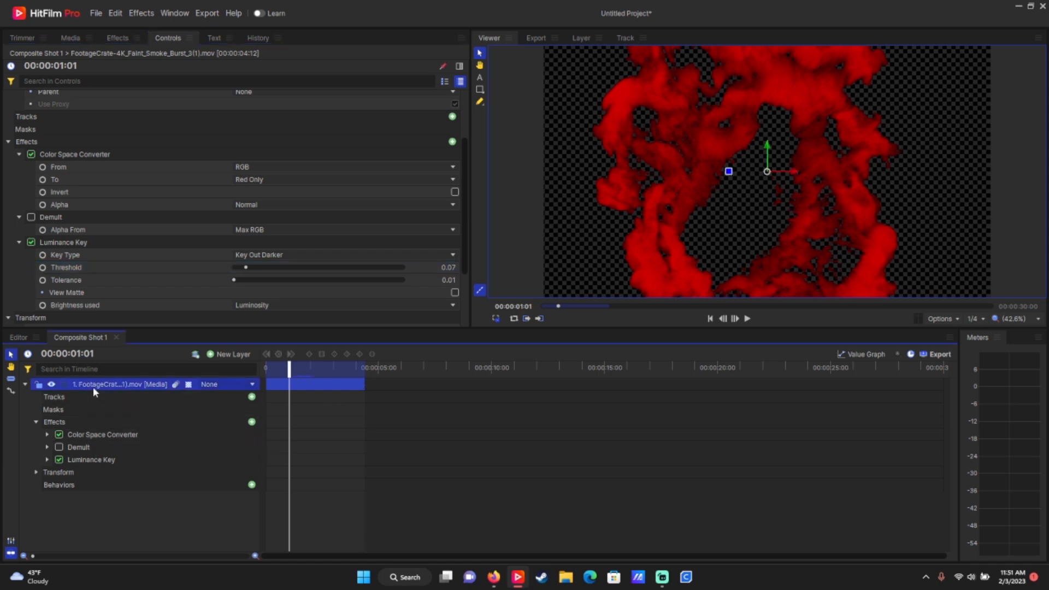
left_click(164, 47)
scroll(167, 235, "down", 3)
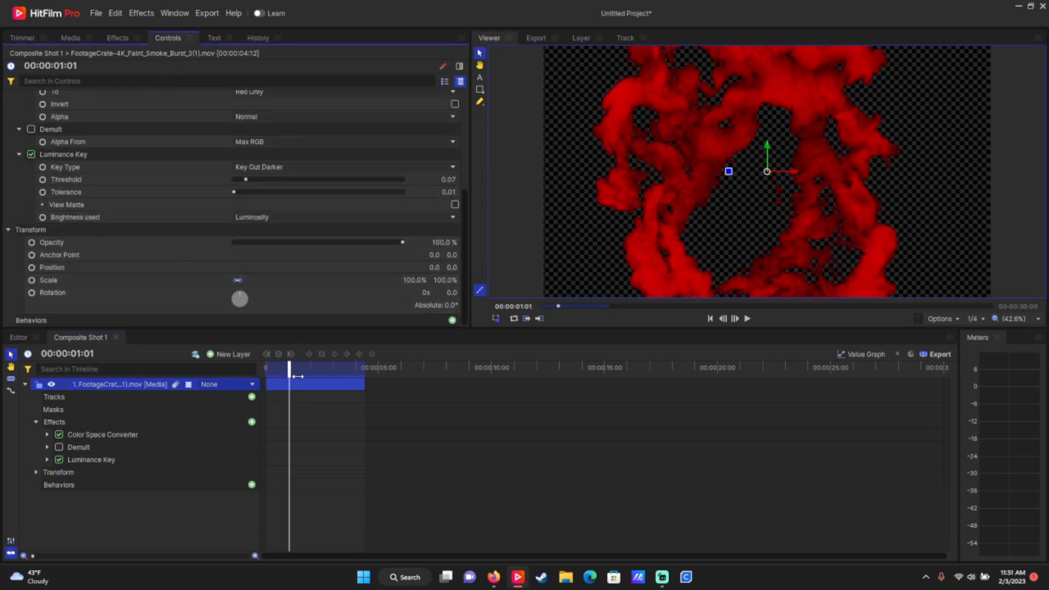
left_click(401, 279)
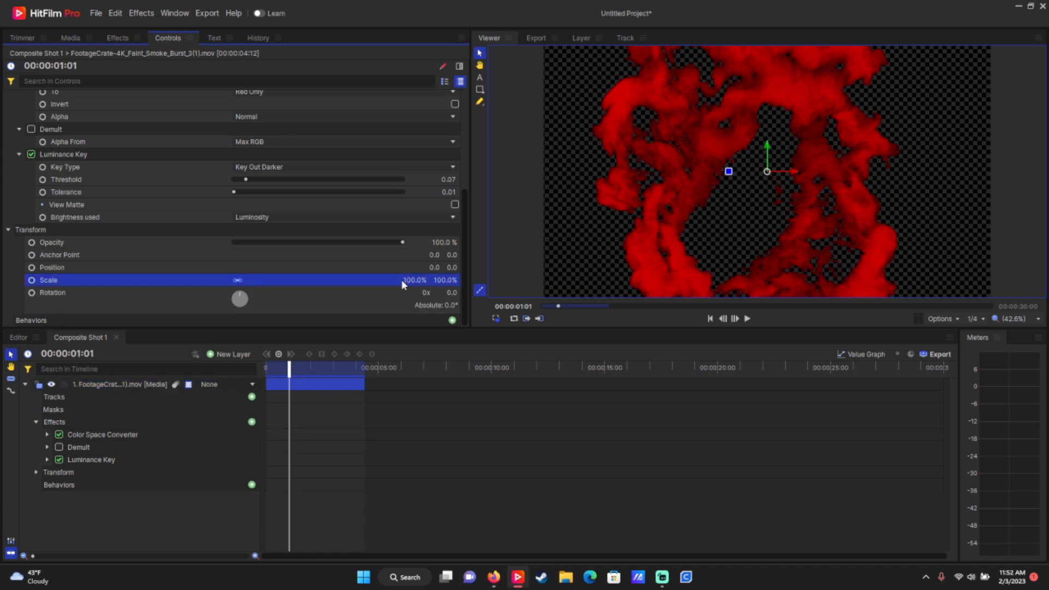
left_click_drag(402, 280, 433, 280)
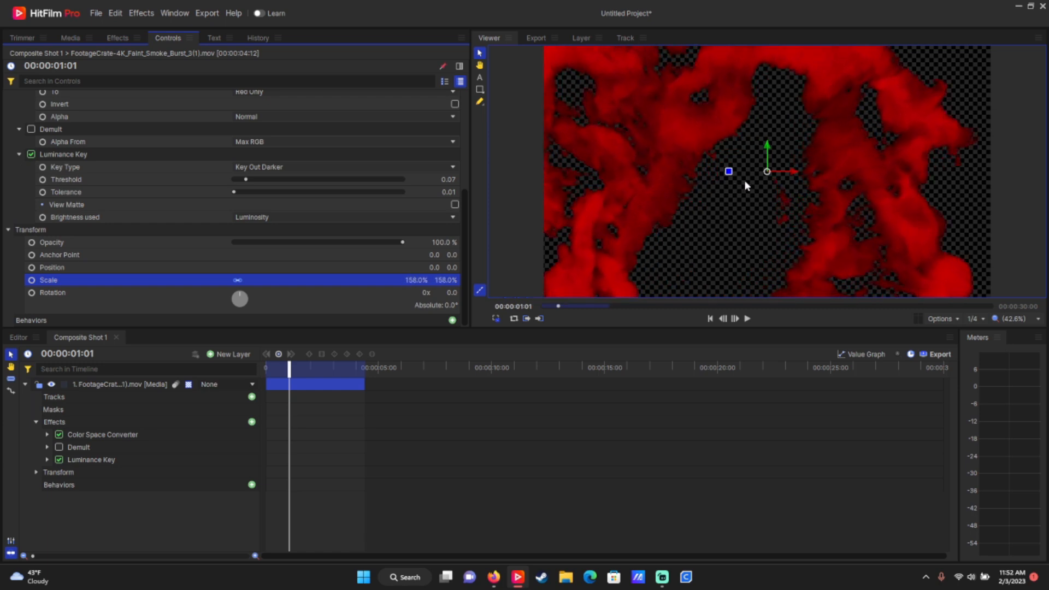
left_click_drag(785, 174, 823, 172)
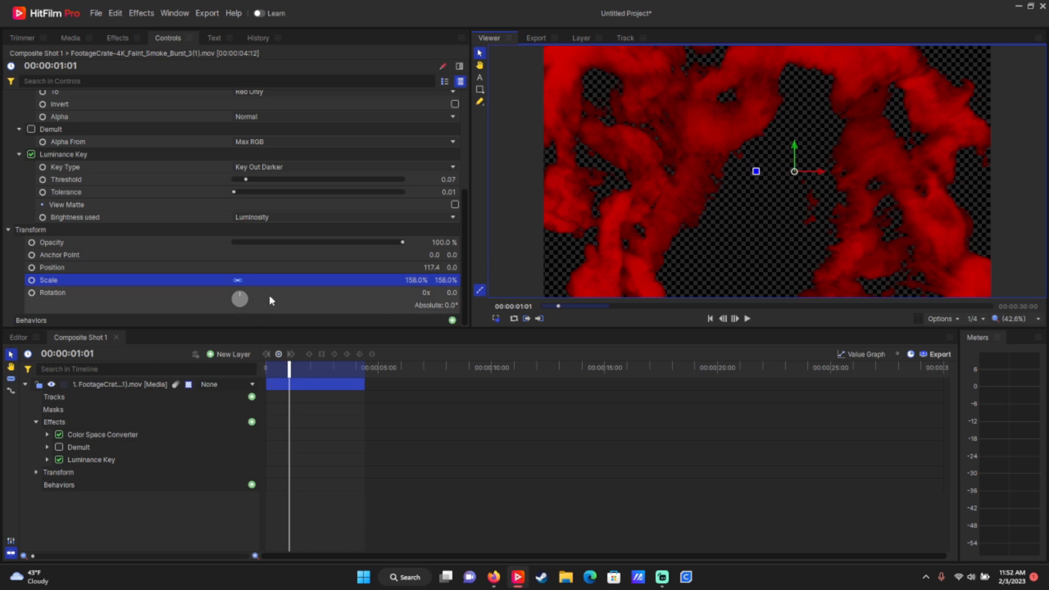
left_click_drag(289, 367, 357, 365)
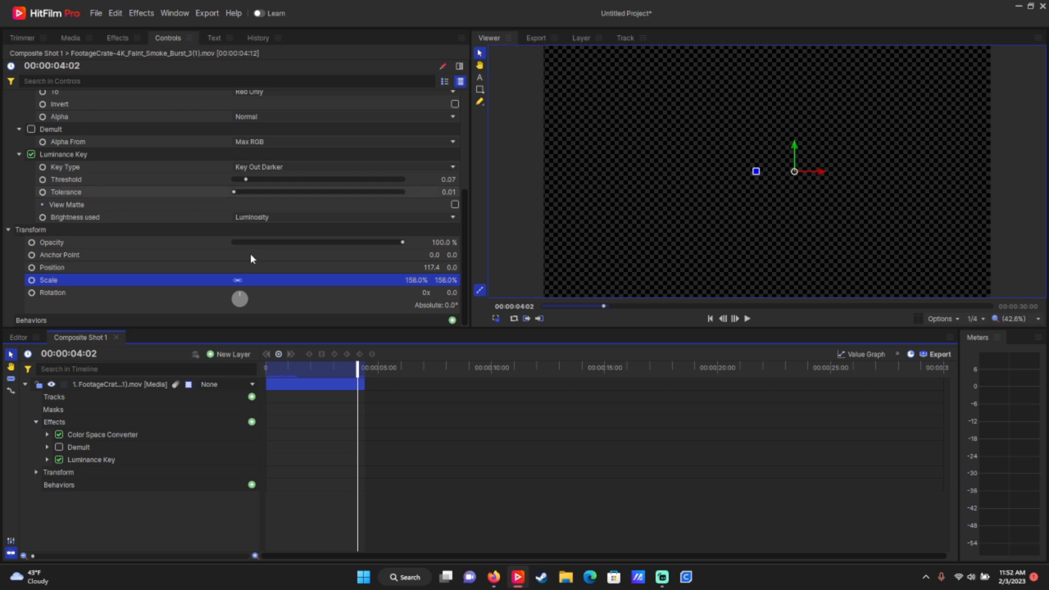
Step: Search the effects for "curves" and apply Curves to the smoke burst layer
left_click(113, 39)
left_click_drag(65, 56, 5, 27)
type("curves")
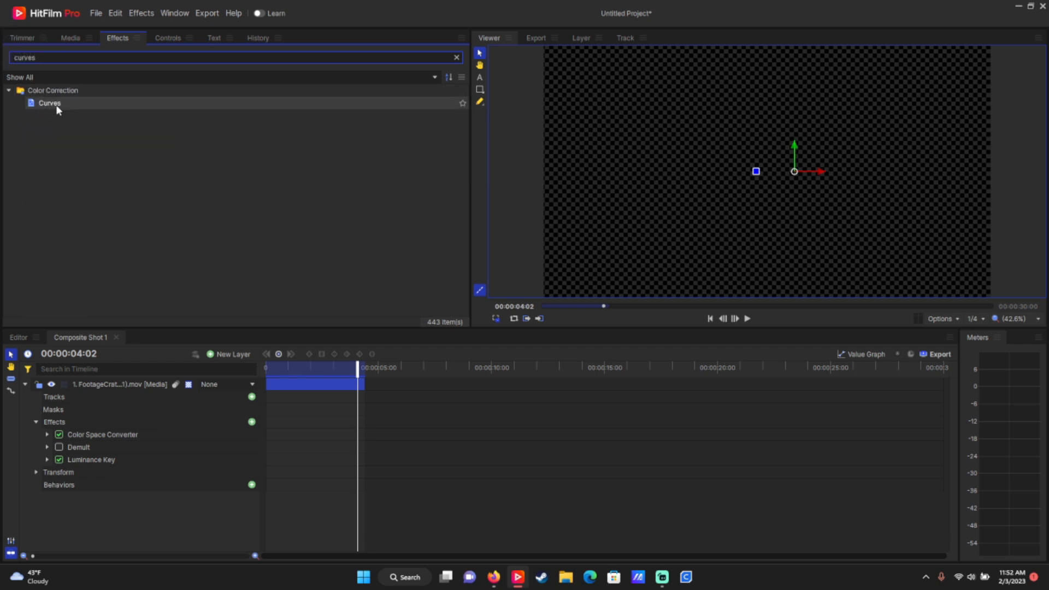
left_click_drag(56, 104, 82, 384)
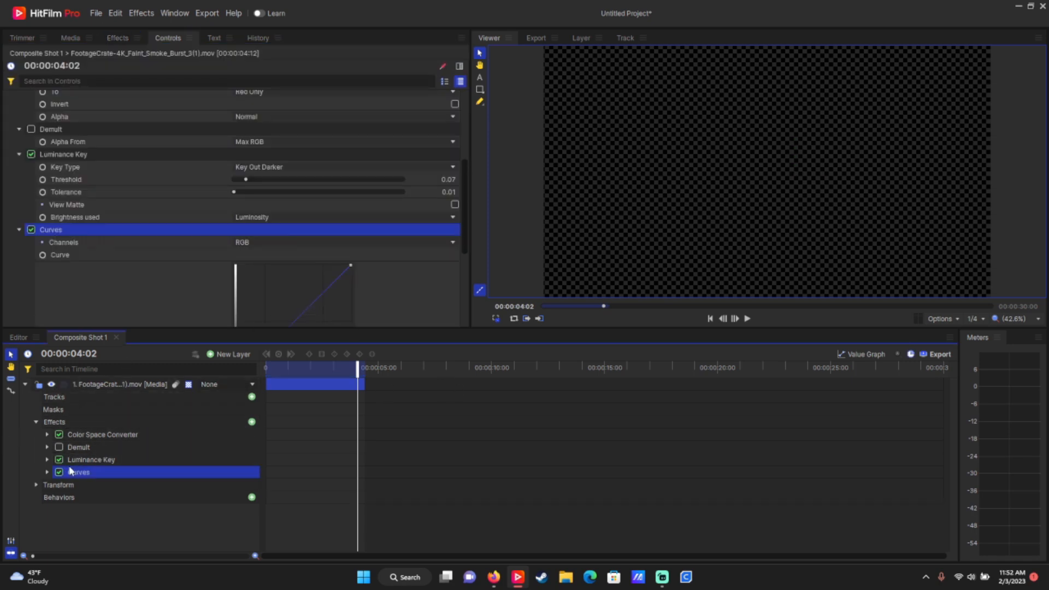
Step: Disable Luminance Key and Color Space Converter on the smoke layer, with the playhead moved to 00:00:01:13
left_click_drag(58, 459, 58, 461)
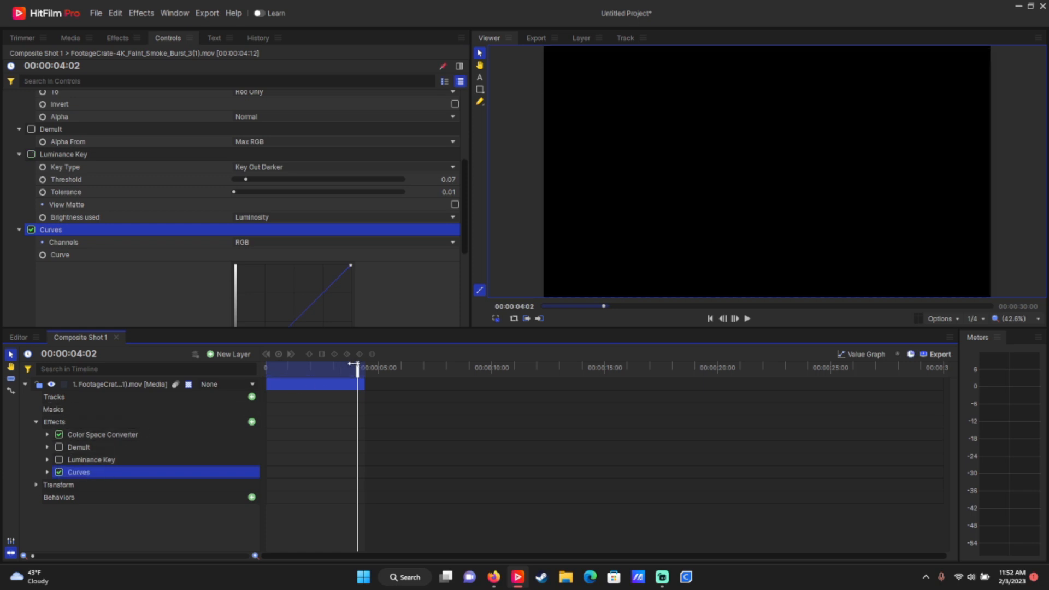
left_click_drag(352, 364, 297, 384)
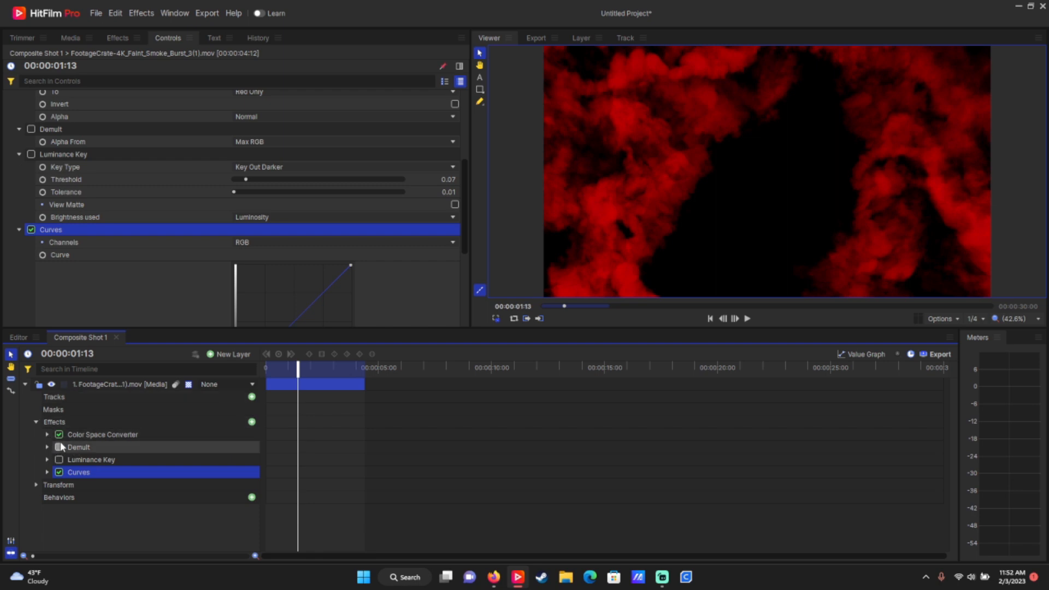
left_click_drag(59, 435, 59, 437)
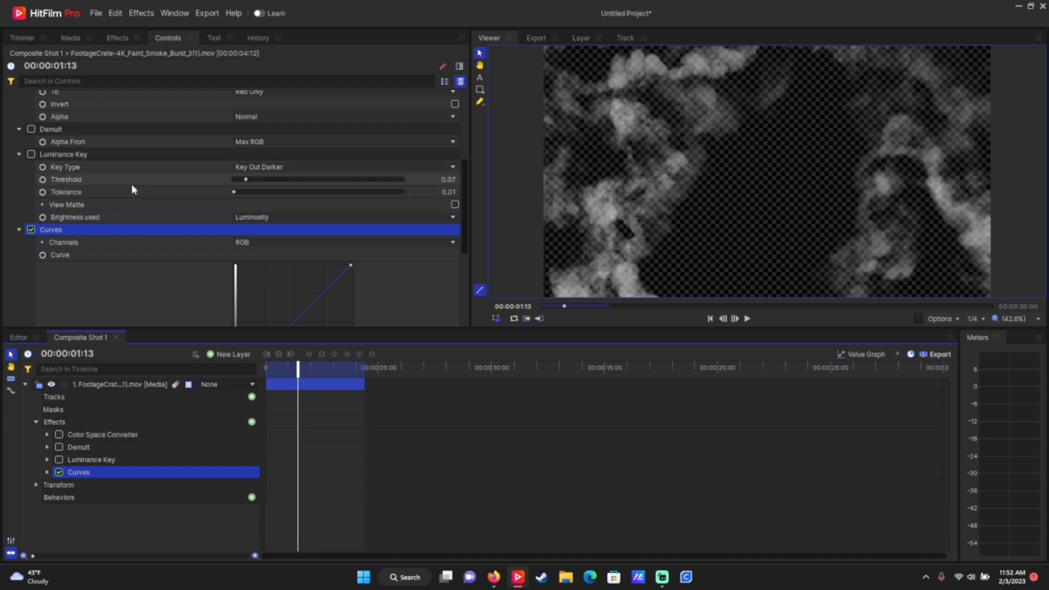
Step: Raise the contrast of the Curves effect's RGB curve by moving its black and white points inward
scroll(224, 242, "down", 3)
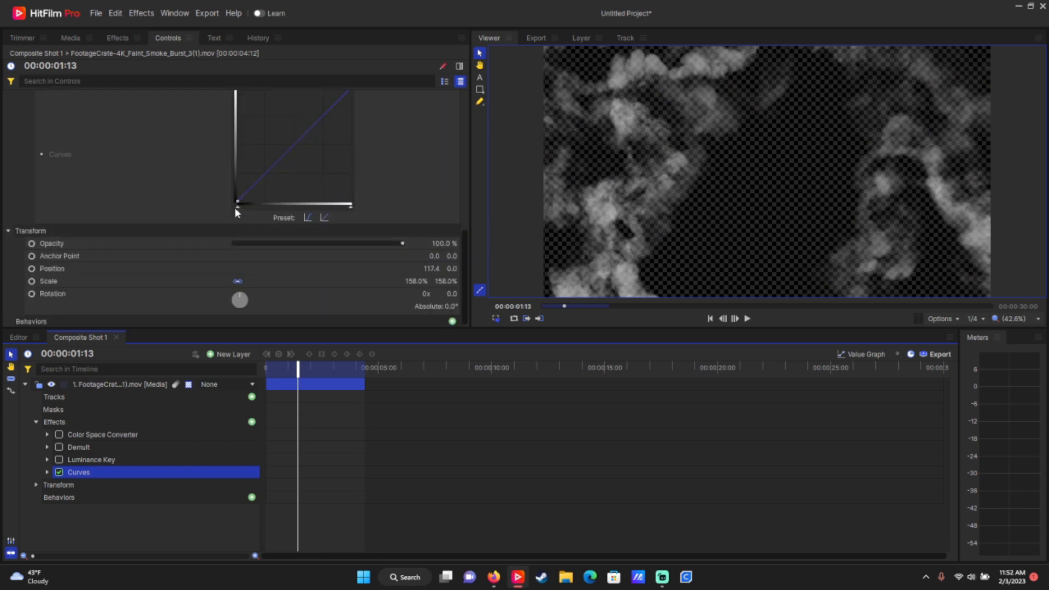
scroll(235, 211, "up", 3)
scroll(227, 205, "down", 2)
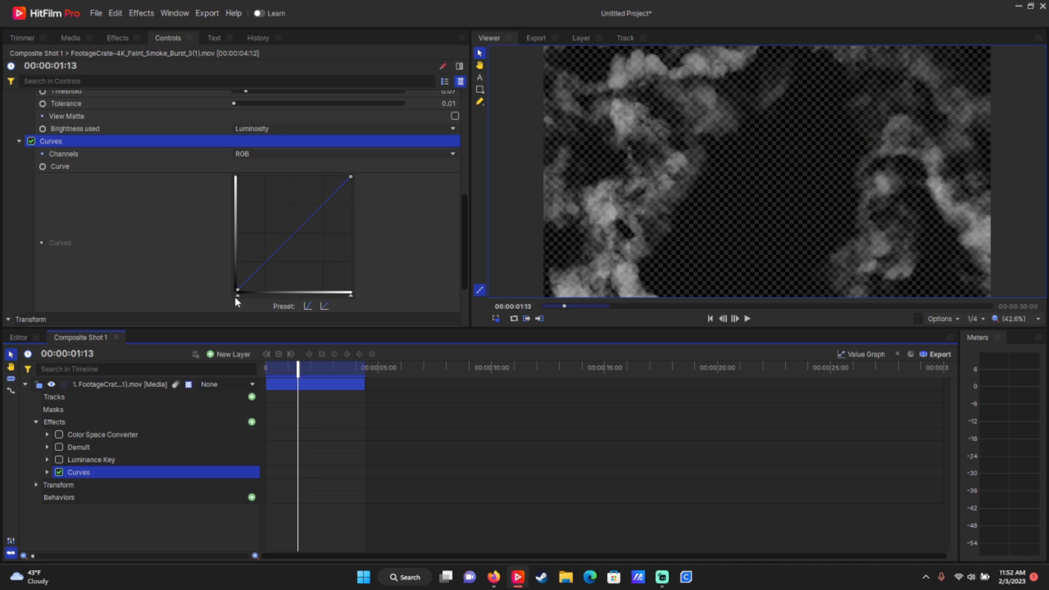
left_click_drag(236, 298, 254, 302)
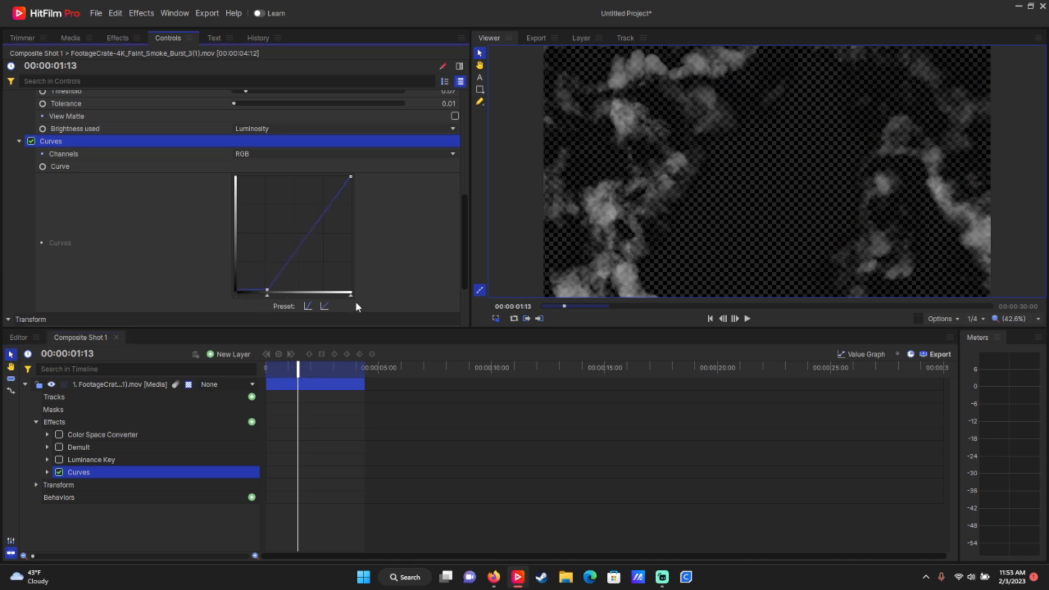
left_click_drag(351, 296, 343, 296)
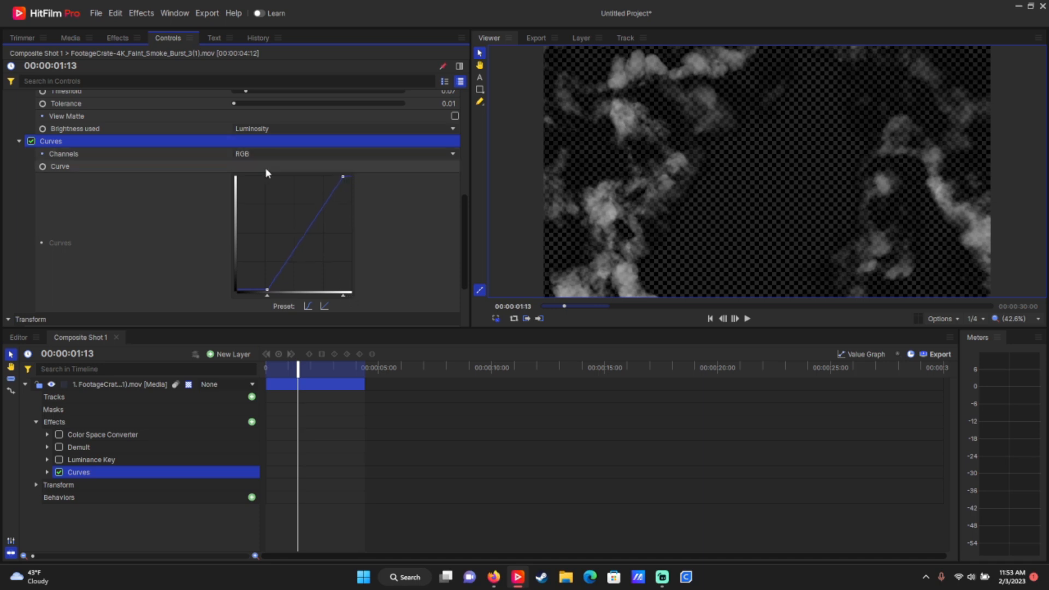
left_click_drag(343, 296, 340, 297)
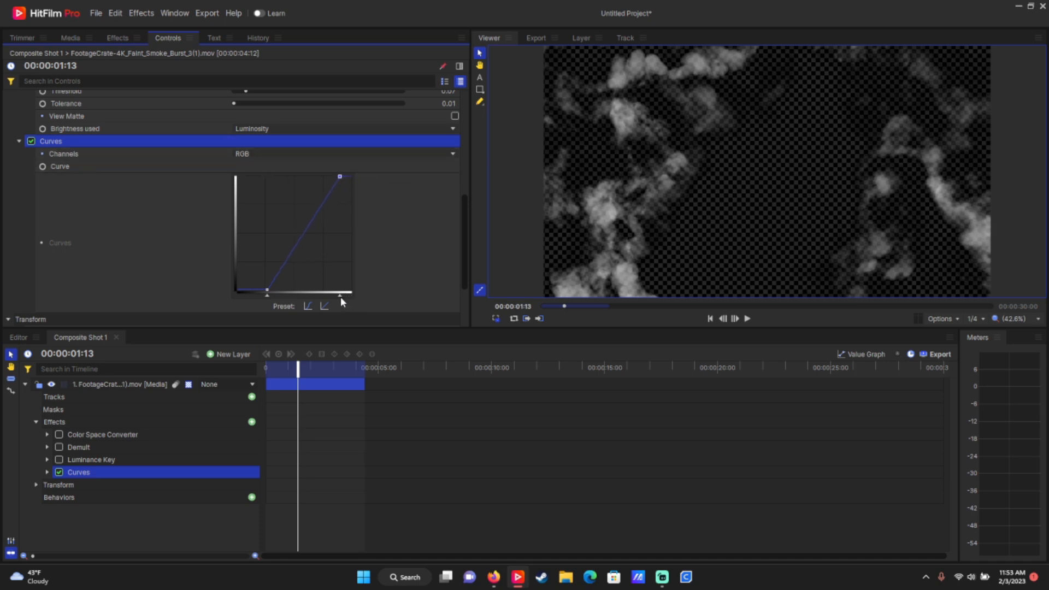
Step: Move the black points inward on the Curves effect's Red and Green channels, and pull the Red white point in slightly
left_click(251, 154)
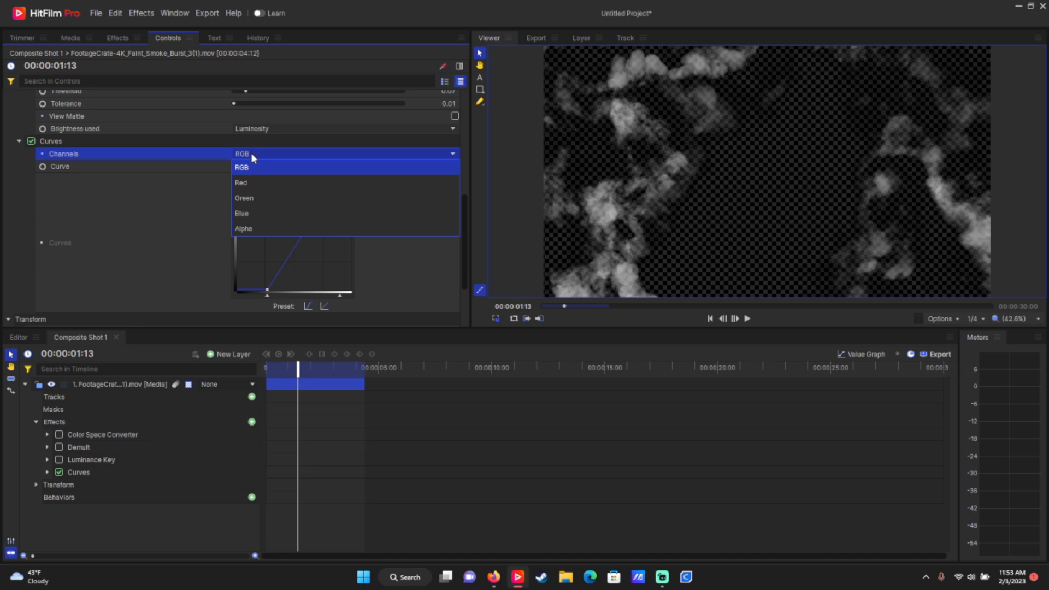
left_click(241, 184)
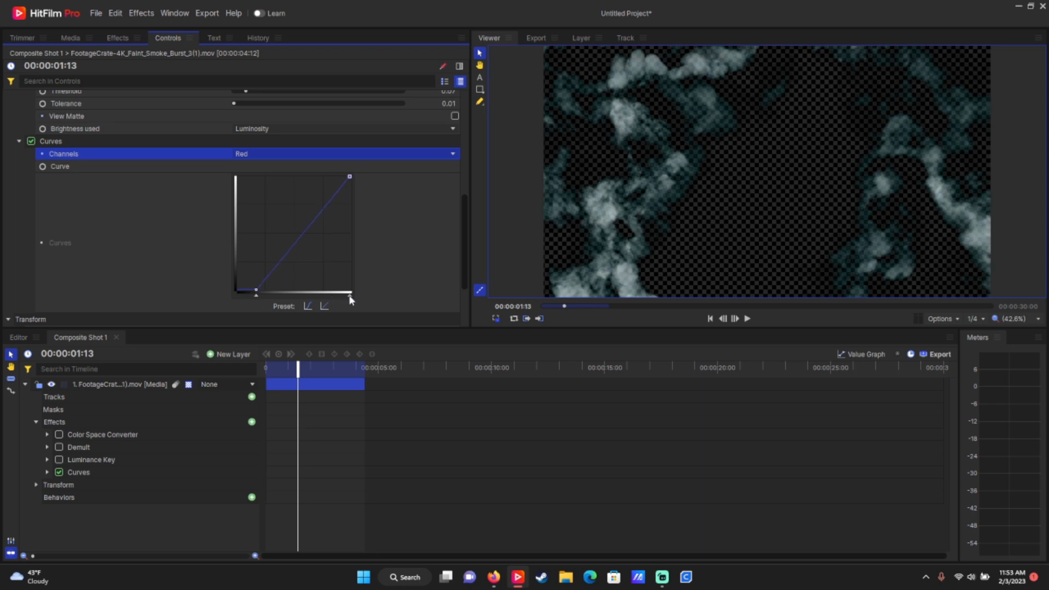
left_click_drag(351, 299, 349, 300)
left_click(238, 155)
left_click(241, 201)
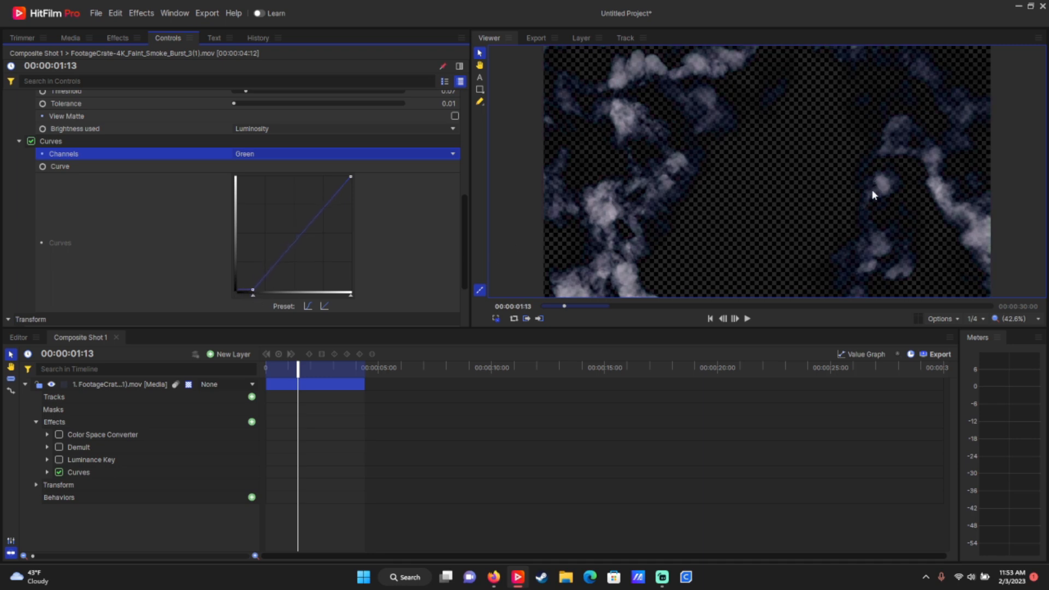
Step: Toggle Curves to compare, leave it disabled, and re-enable Color Space Converter on the smoke layer
left_click(59, 472)
left_click(59, 472)
left_click(59, 434)
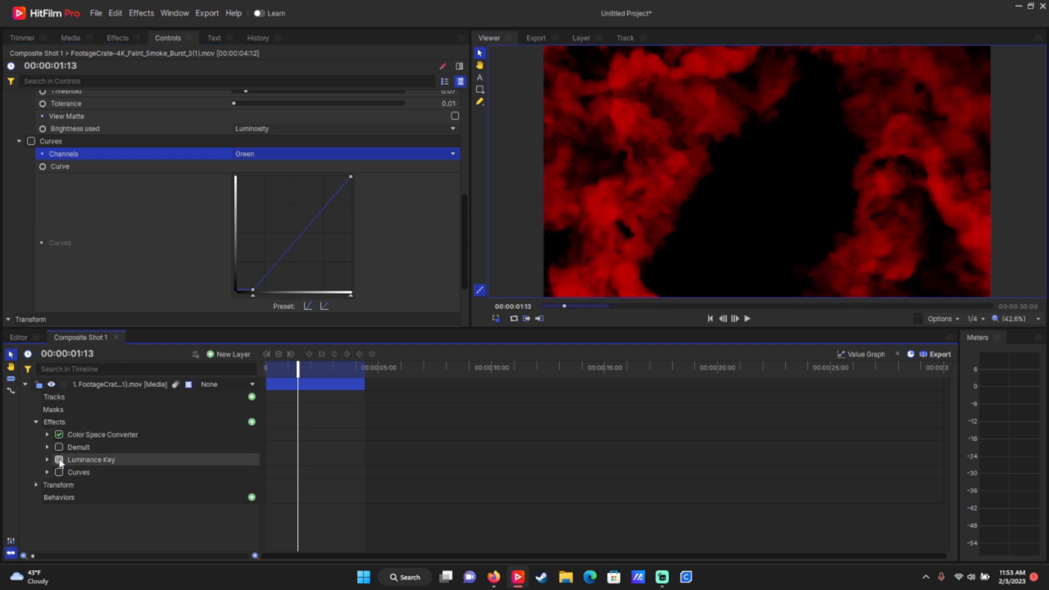
Step: Re-enable Luminance Key on the smoke layer and choose GoPro CineForm RGB 12-bit with Alpha (MOV) as the default export preset
left_click(59, 460)
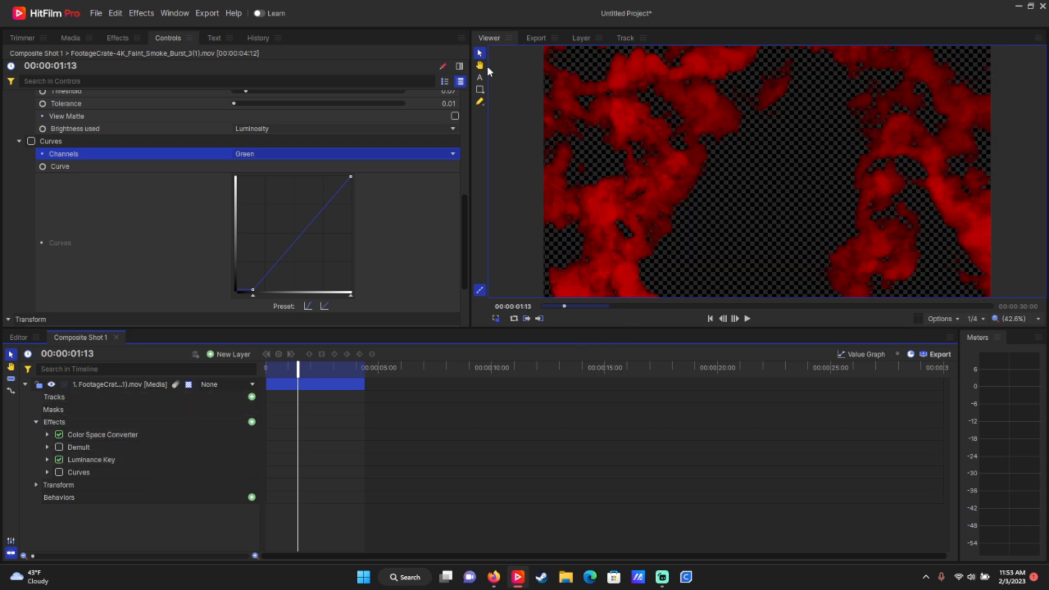
left_click(533, 40)
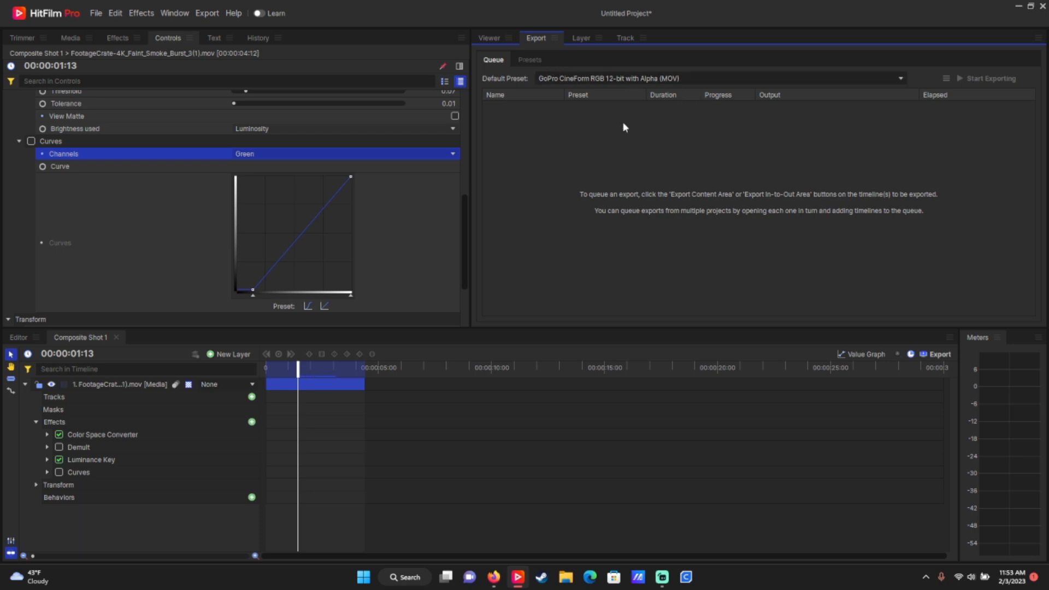
left_click(575, 80)
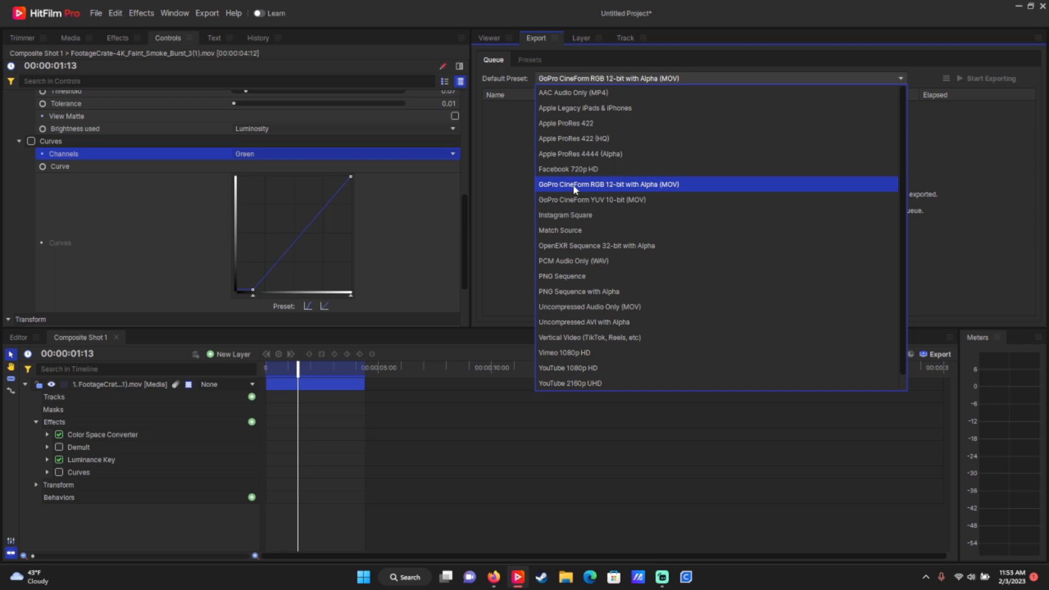
left_click(647, 184)
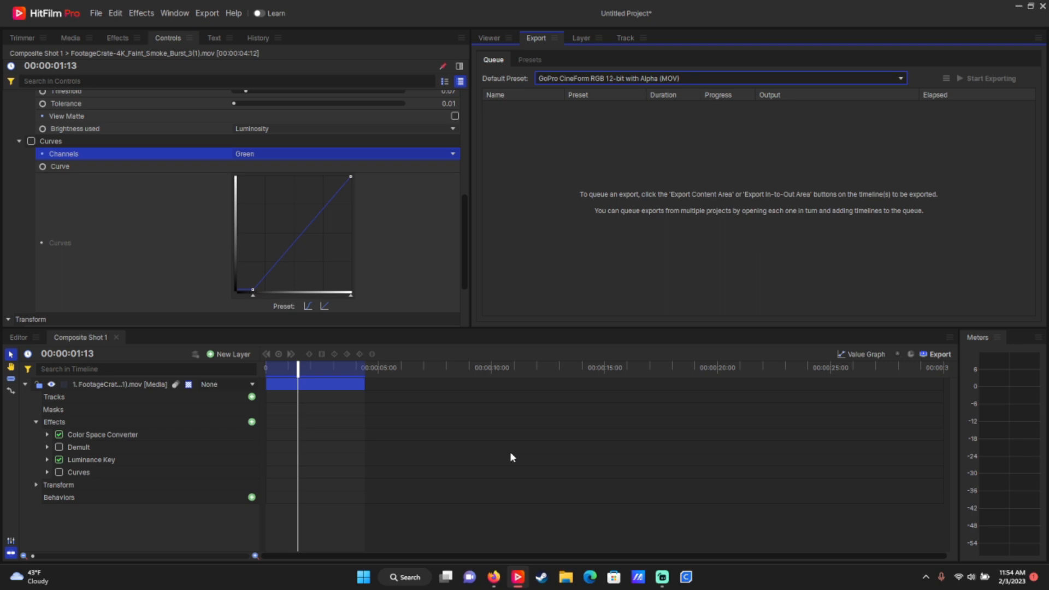
Step: Switch to File Explorer and open the MOV to WEB Converter (Nerd Or Die) folder
left_click(563, 578)
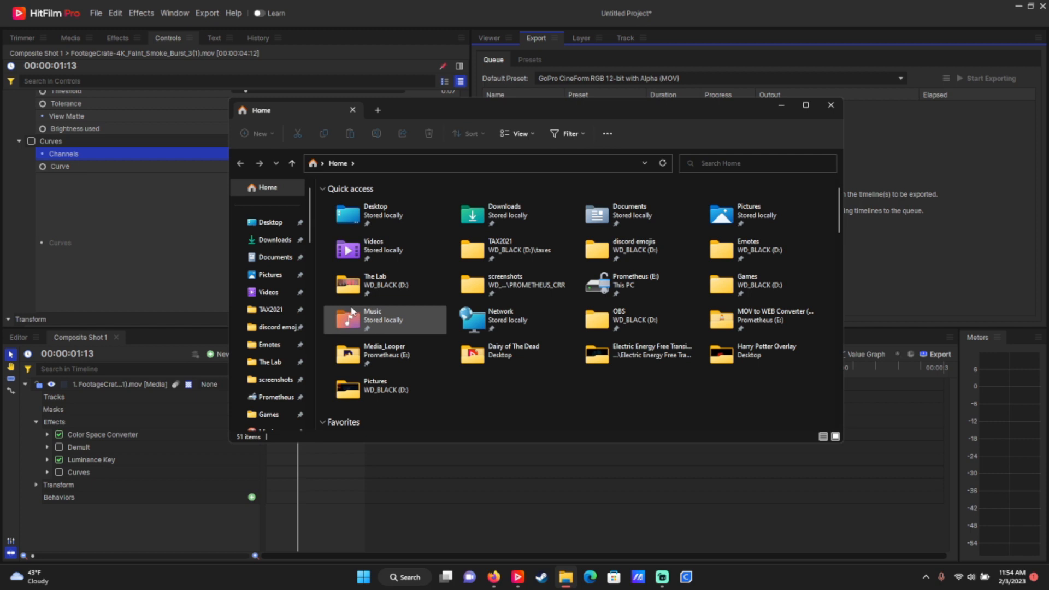
scroll(355, 297, "down", 1)
scroll(276, 308, "down", 2)
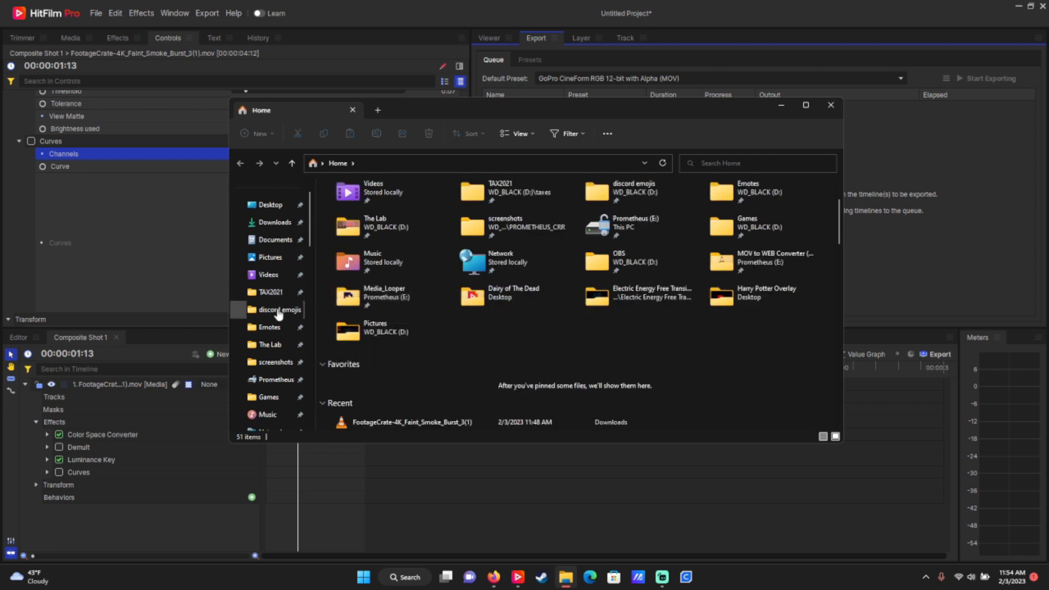
scroll(277, 311, "down", 1)
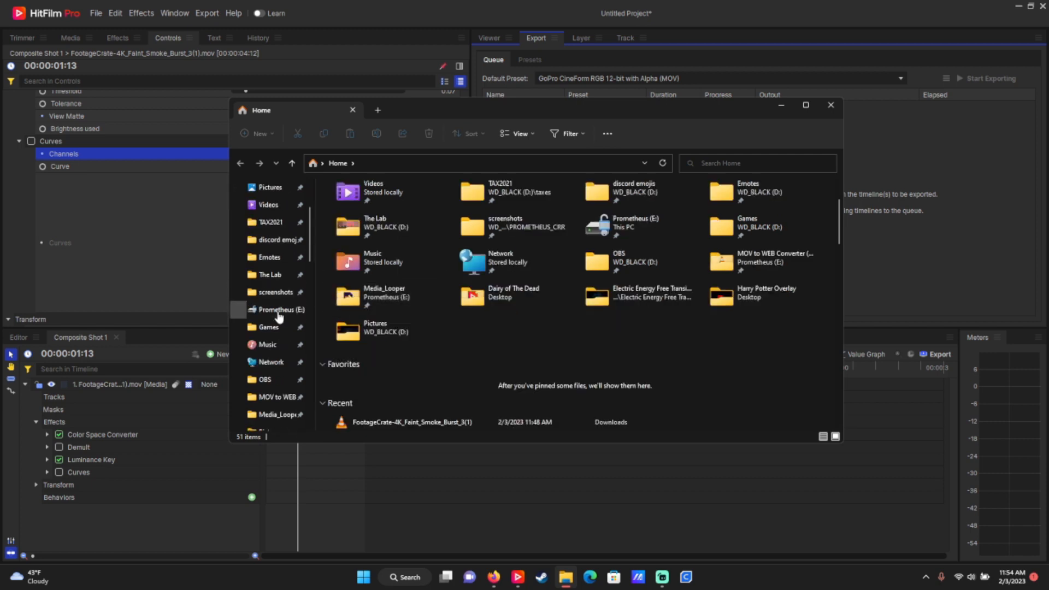
left_click(280, 400)
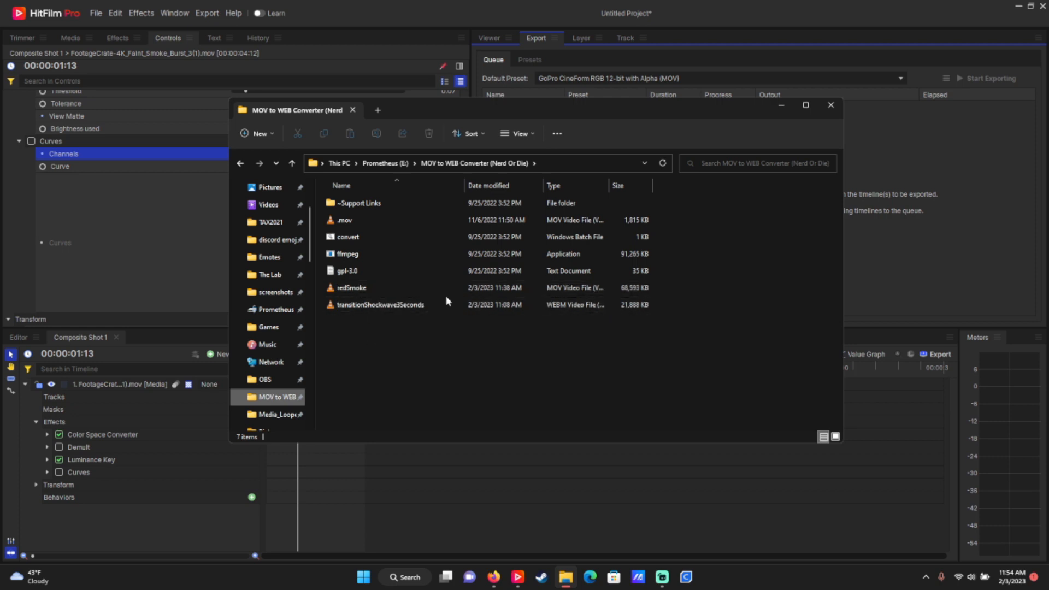
Step: Rename the redSmoke MOV file as 1
left_click(356, 294)
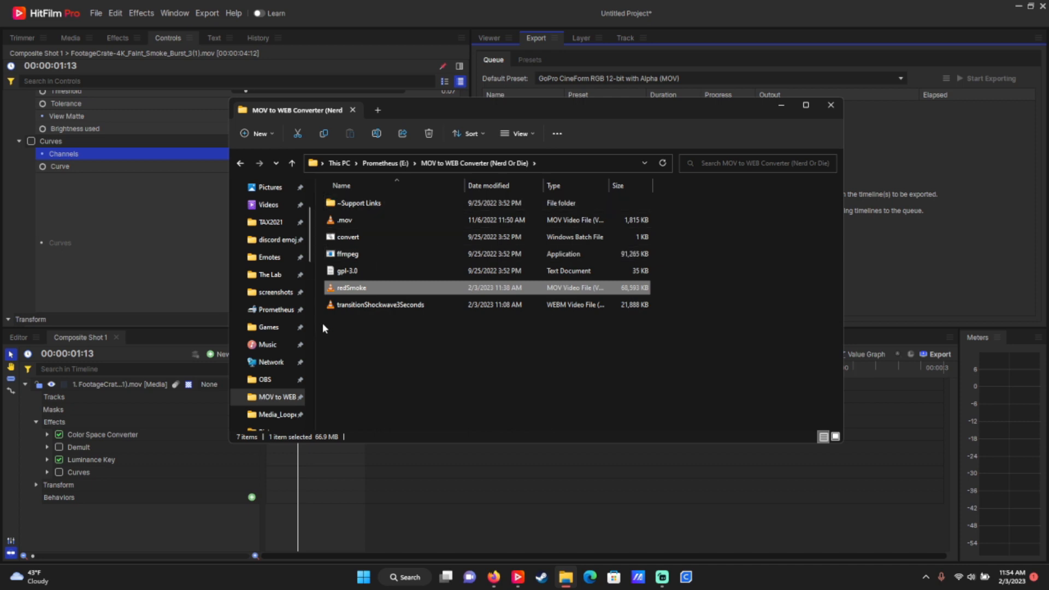
left_click(355, 289)
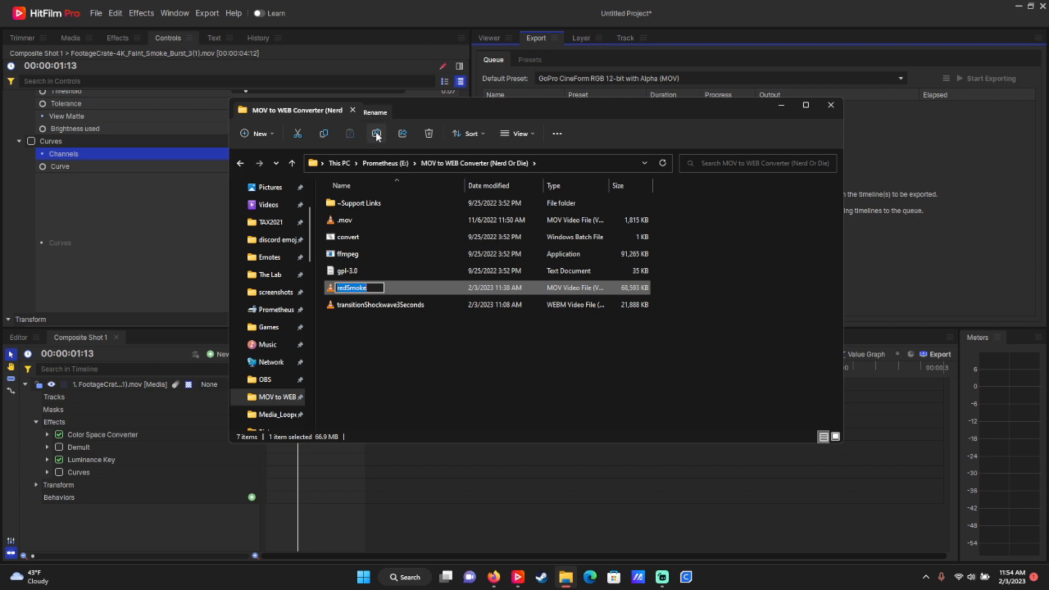
left_click(358, 308)
left_click(361, 288)
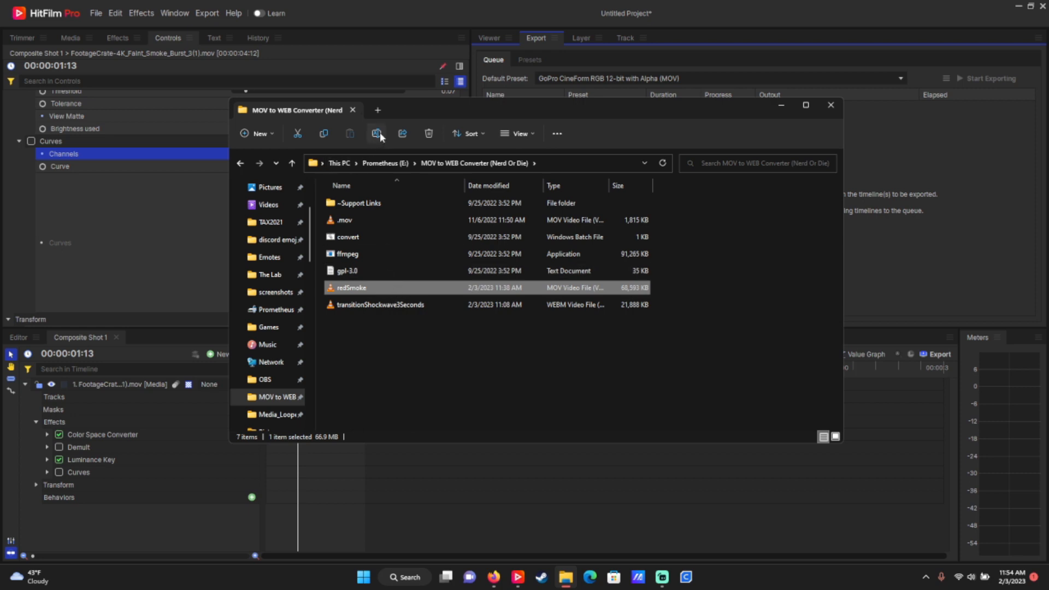
key("F2")
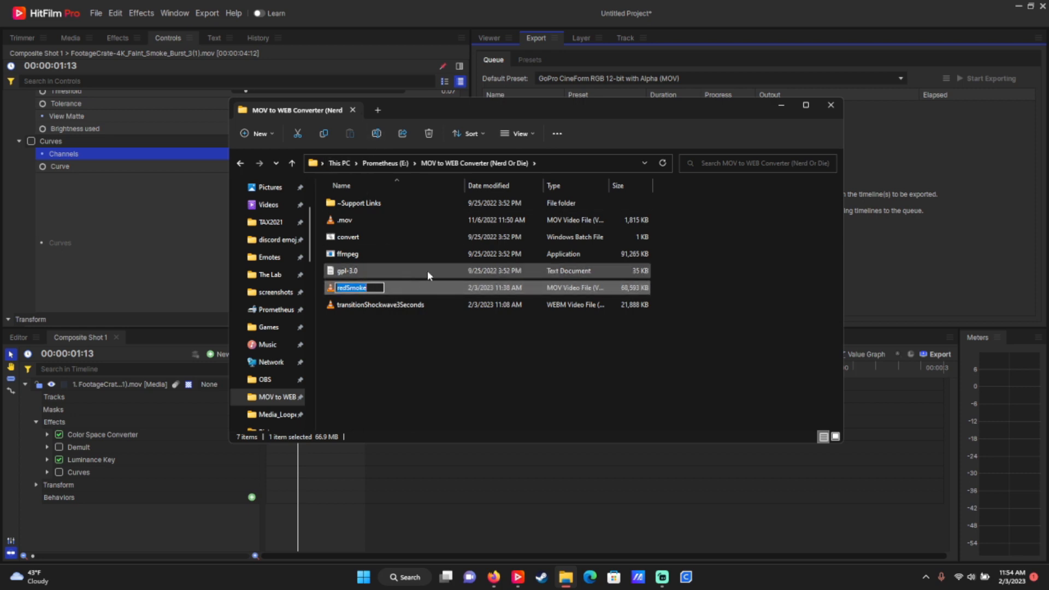
type("1")
key("Return")
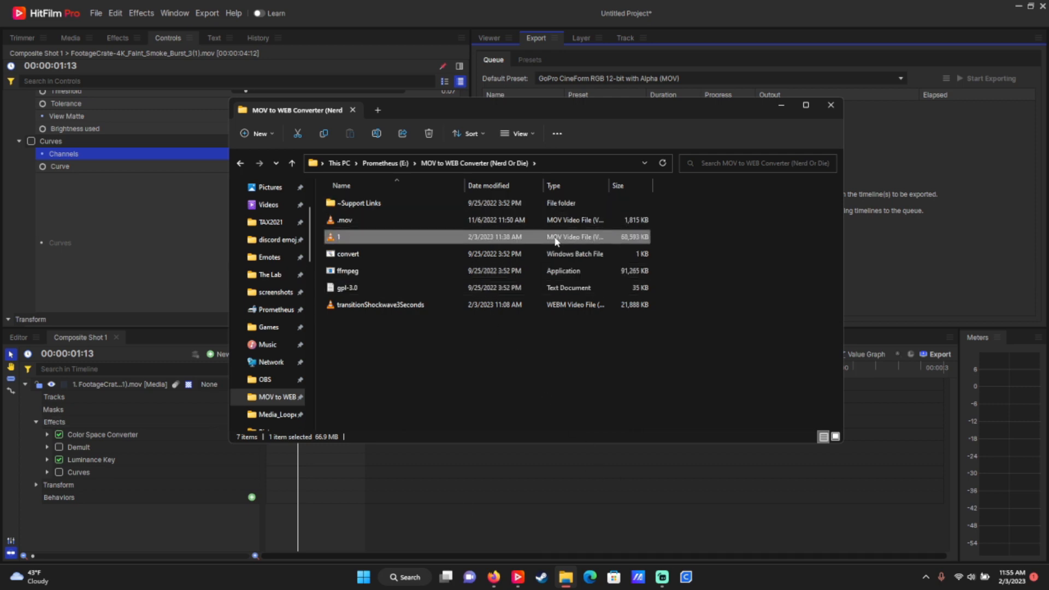
Step: Convert the MOV file 1 to WEBM by opening it with the convert batch file
left_click_drag(337, 241, 351, 257)
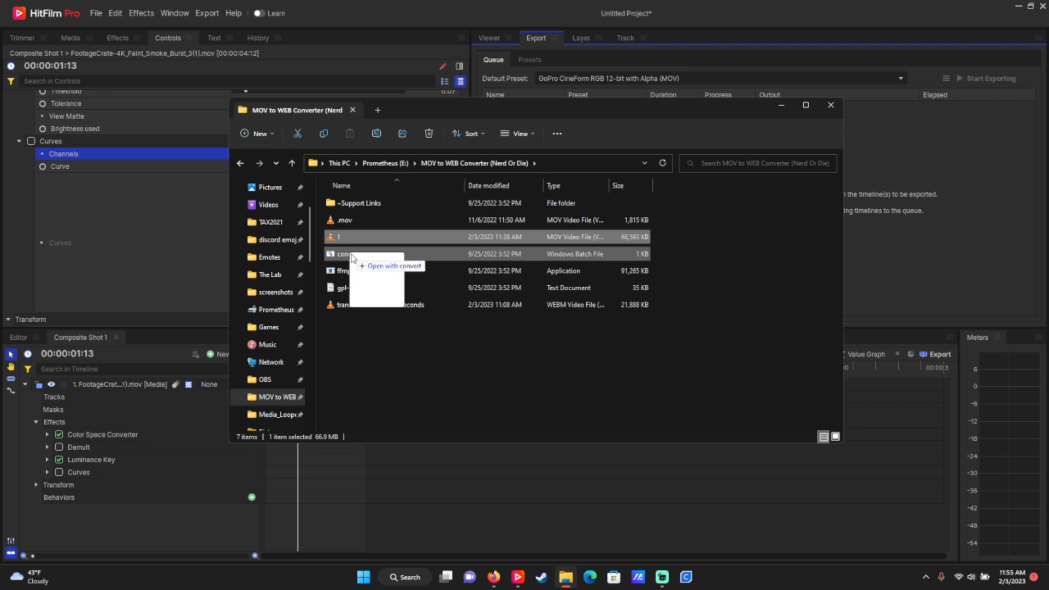
left_click_drag(351, 257, 351, 258)
left_click_drag(351, 257, 352, 254)
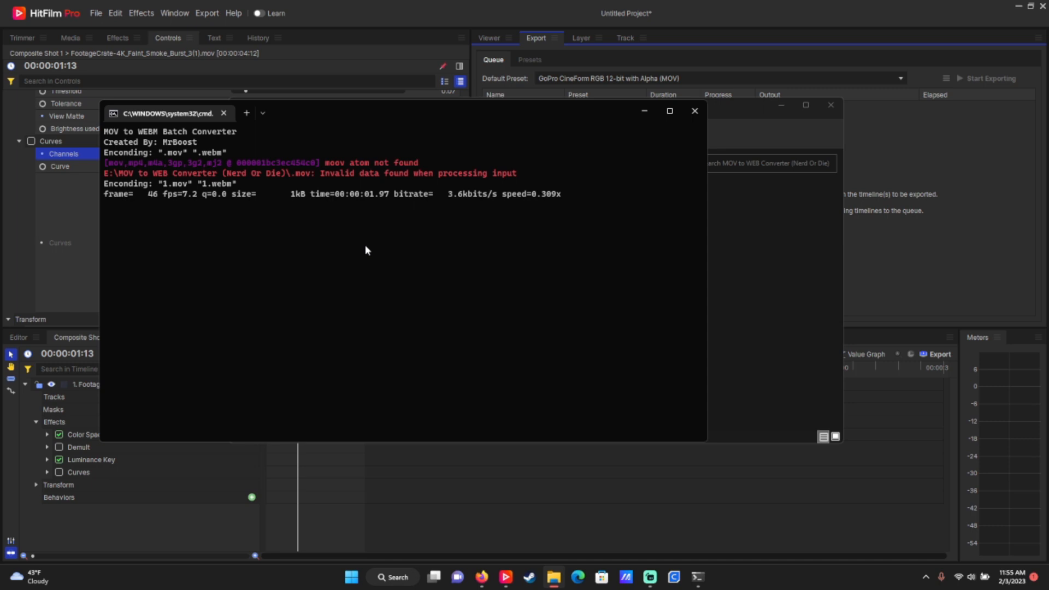
left_click(735, 120)
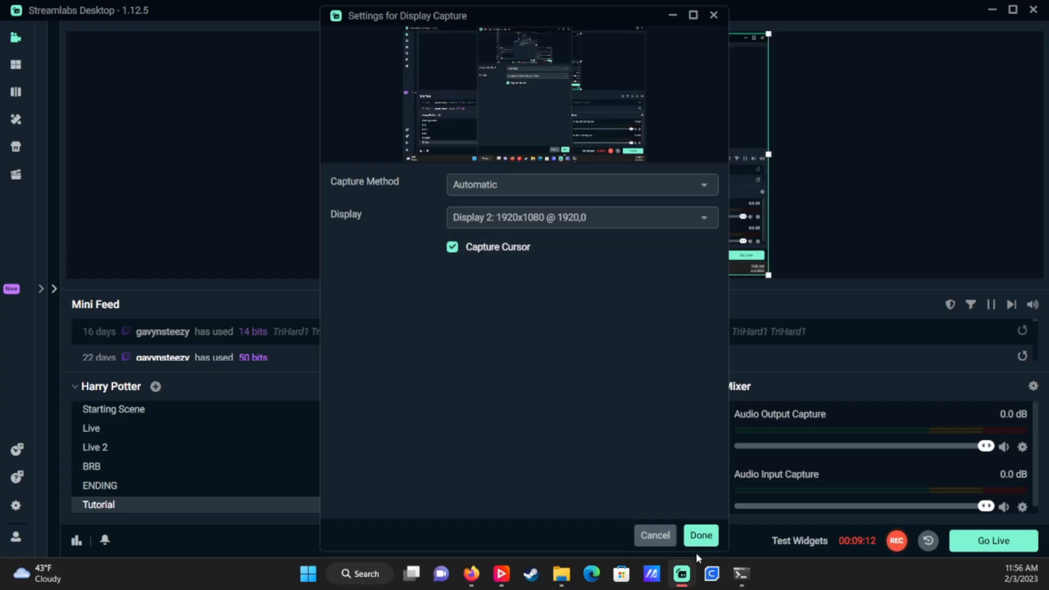
Step: In Streamlabs Desktop, accept the Display Capture settings and add a new scene transition of type Stinger
left_click(699, 533)
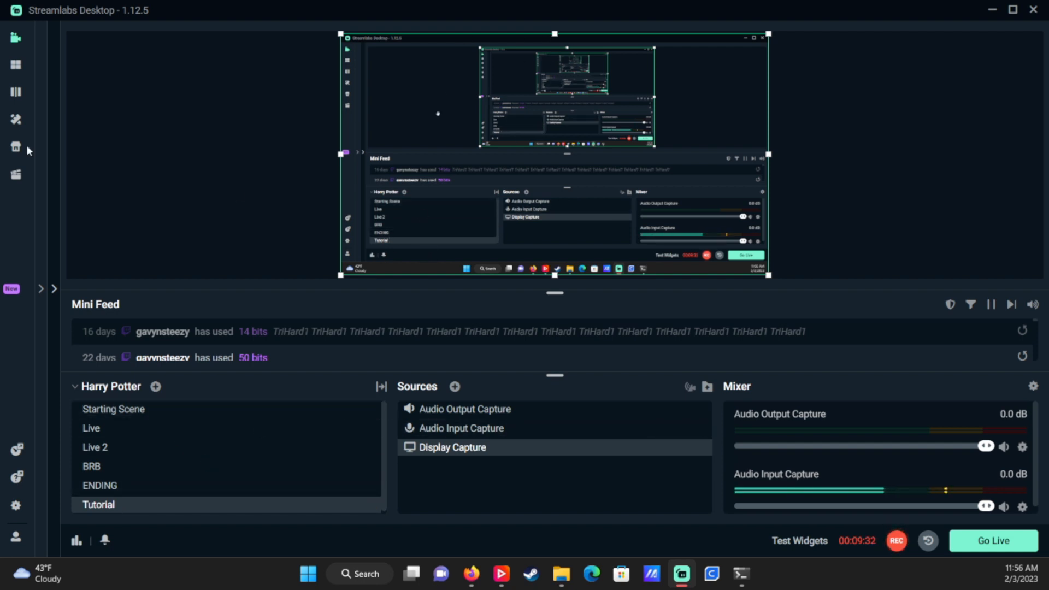
left_click(381, 388)
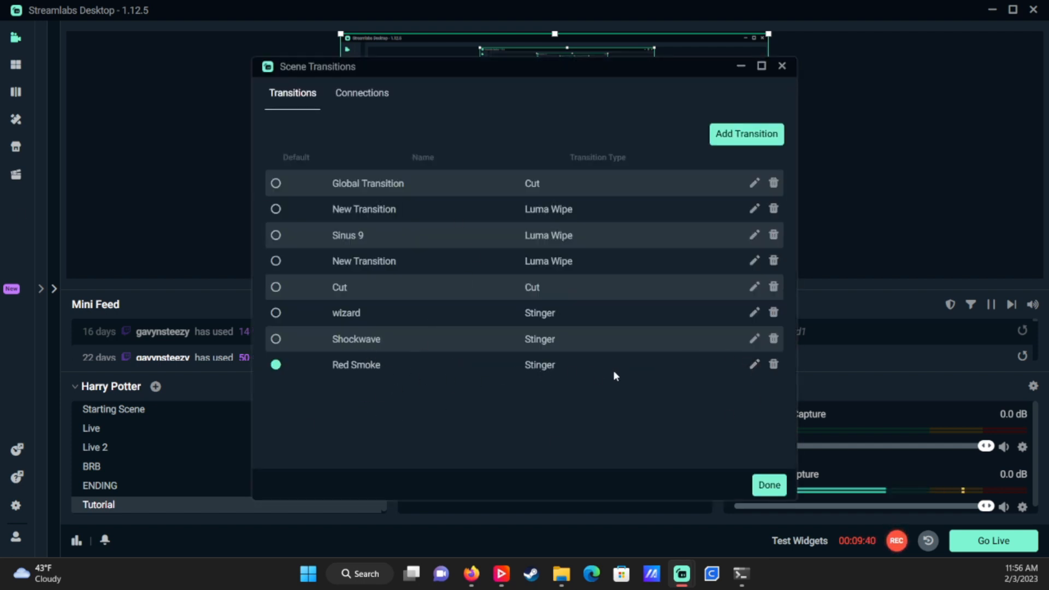
left_click(745, 134)
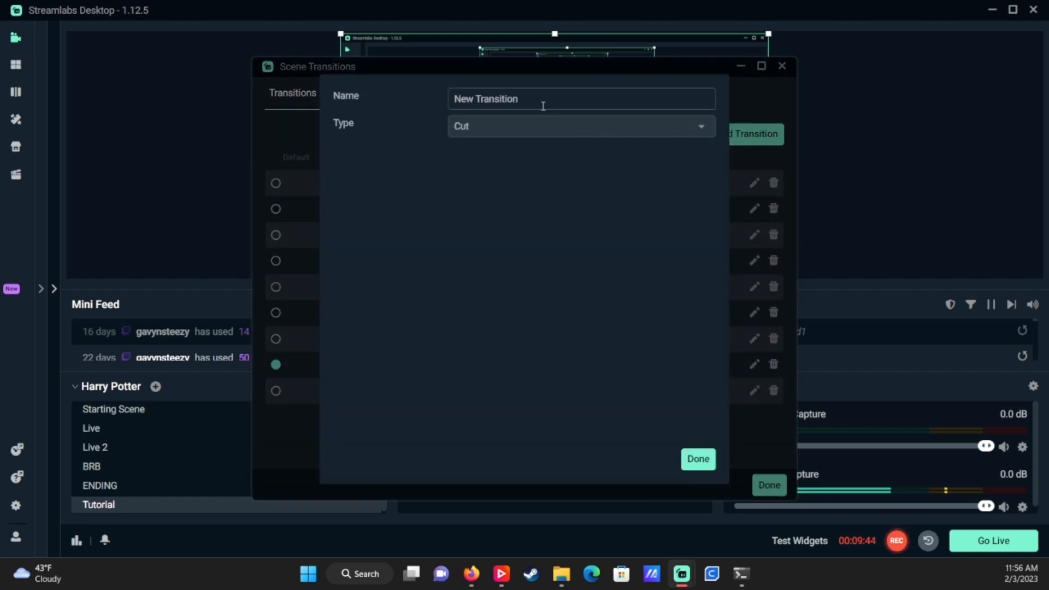
left_click_drag(543, 105, 428, 88)
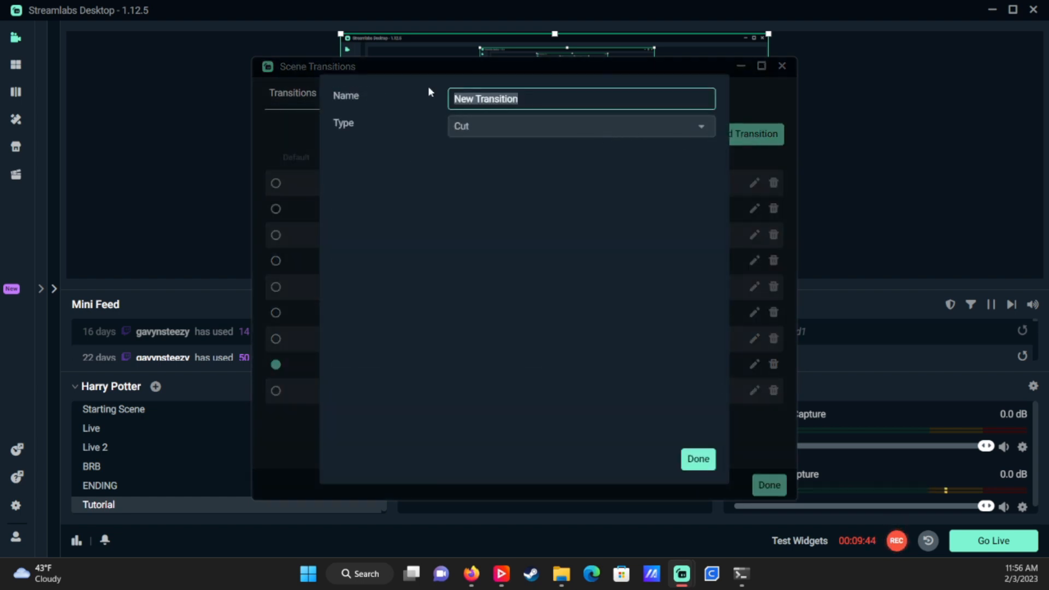
left_click(565, 127)
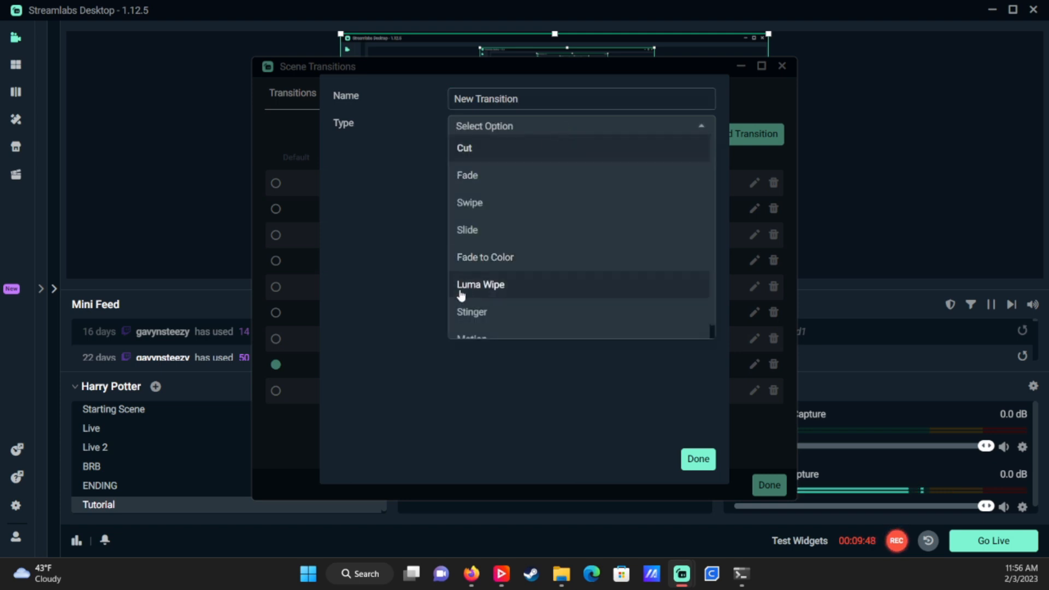
left_click(485, 309)
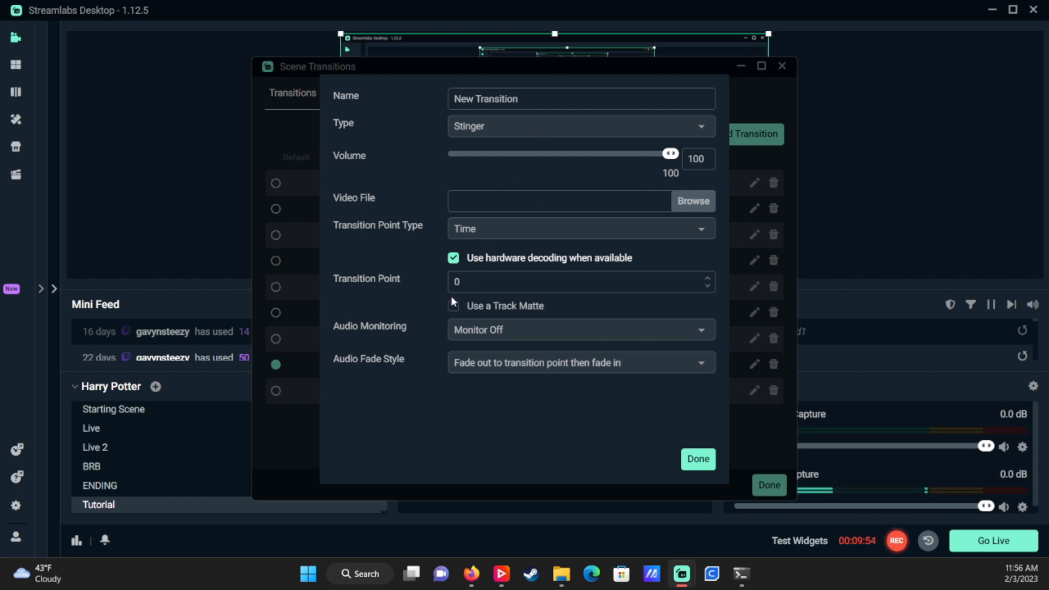
Step: Load 1.webm from the MOV to WEB Converter (Nerd Or Die) folder as the stinger's video file
left_click(684, 202)
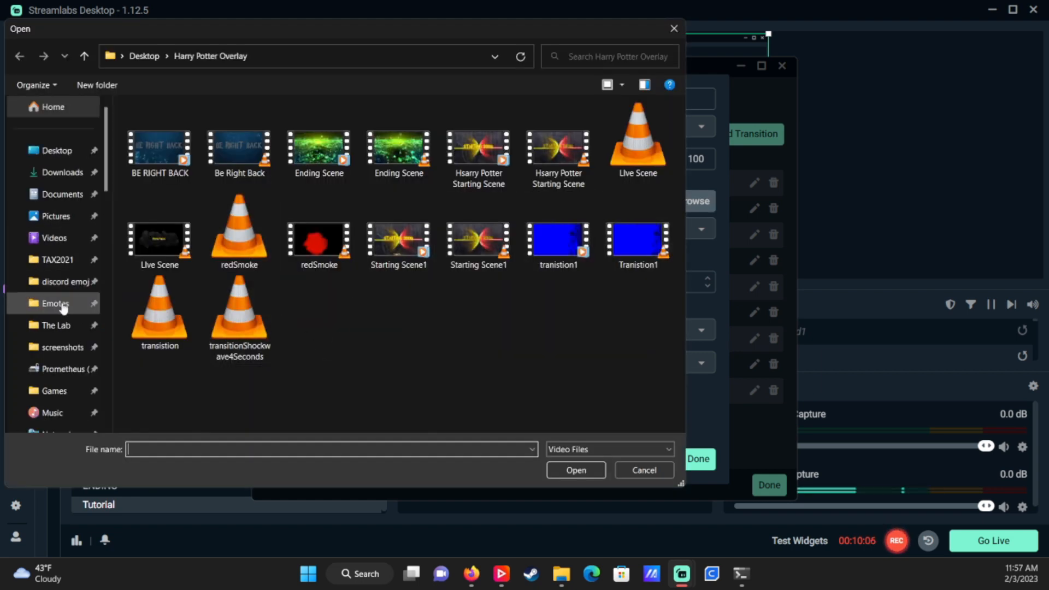
scroll(50, 343, "down", 1)
scroll(51, 343, "down", 2)
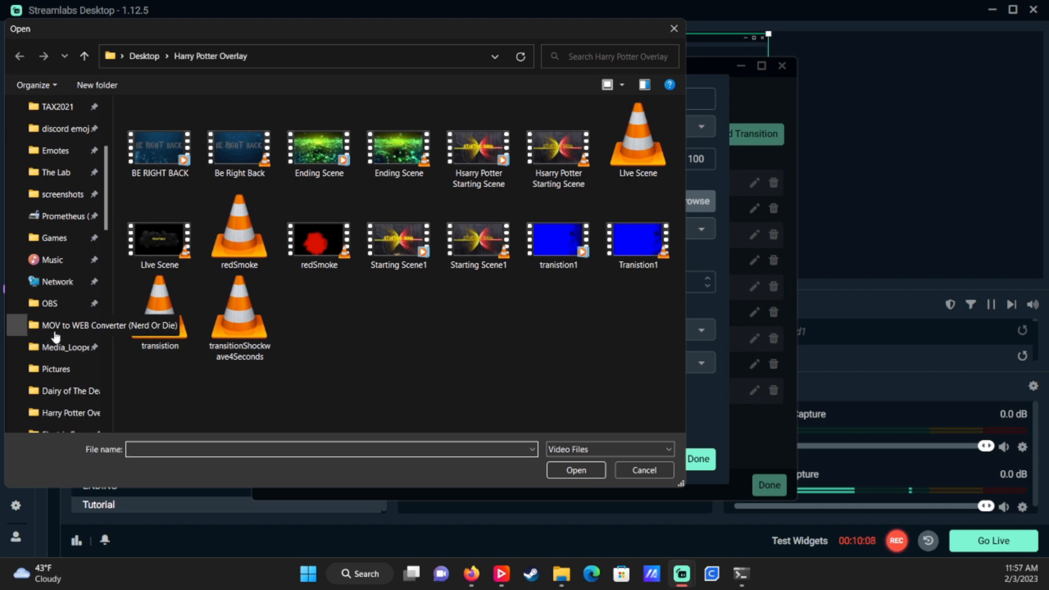
left_click(52, 326)
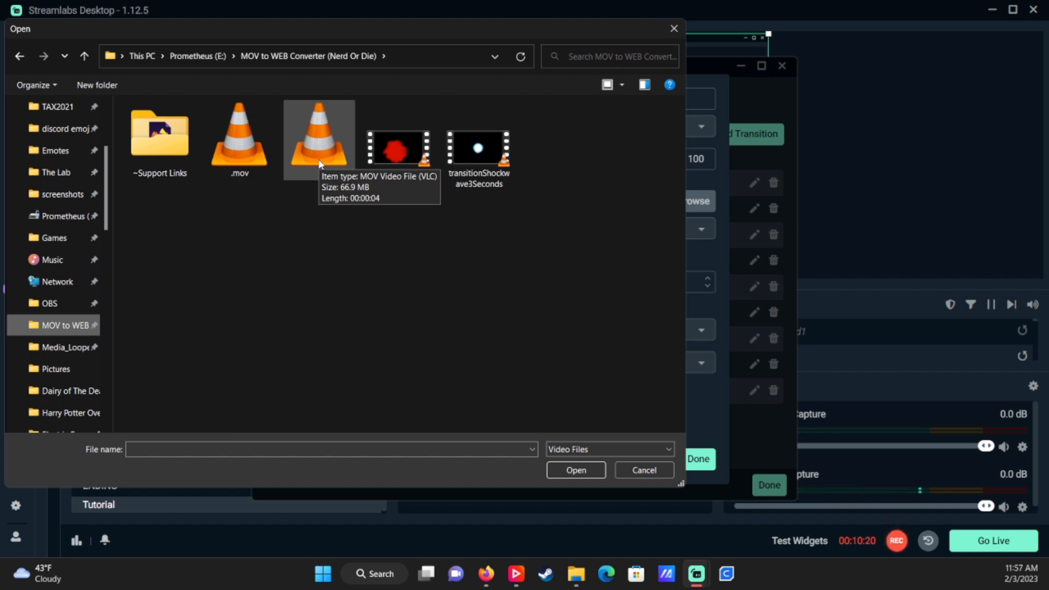
left_click(381, 160)
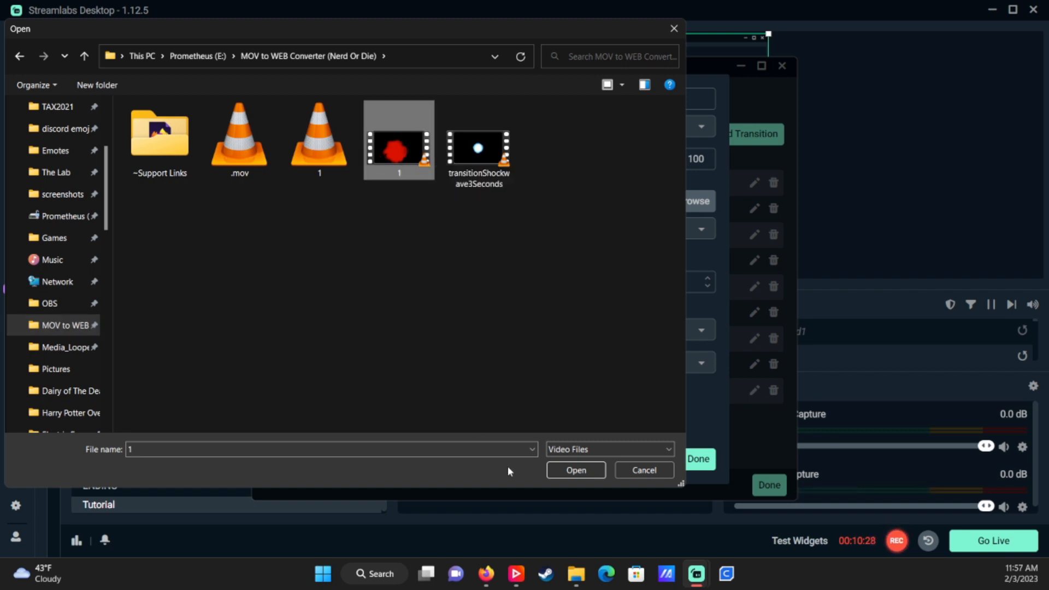
left_click(563, 468)
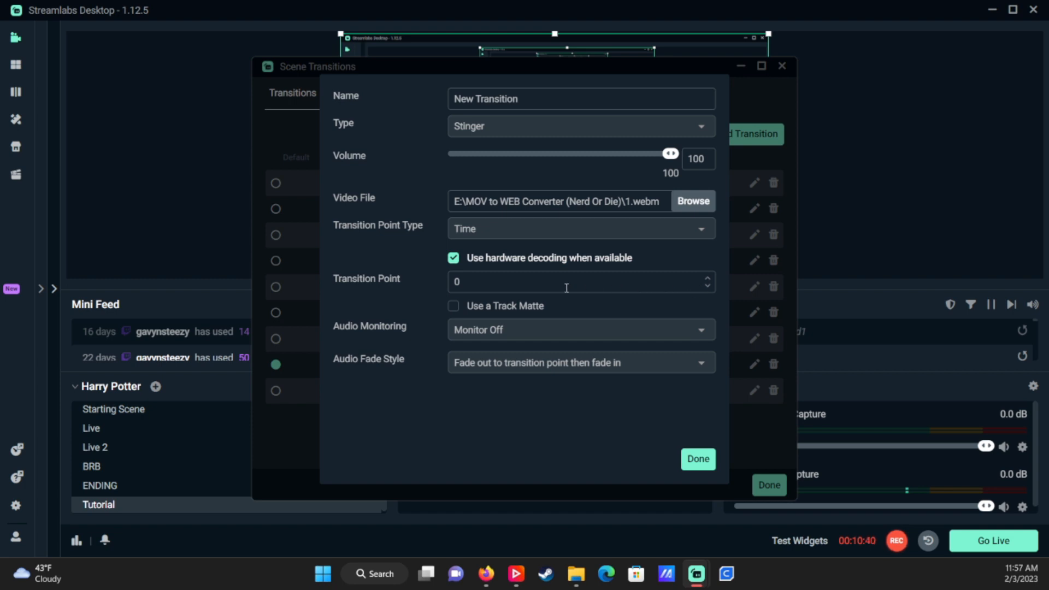
Step: Set the stinger's Transition Point to 975 and save the new transition
double_click(469, 284)
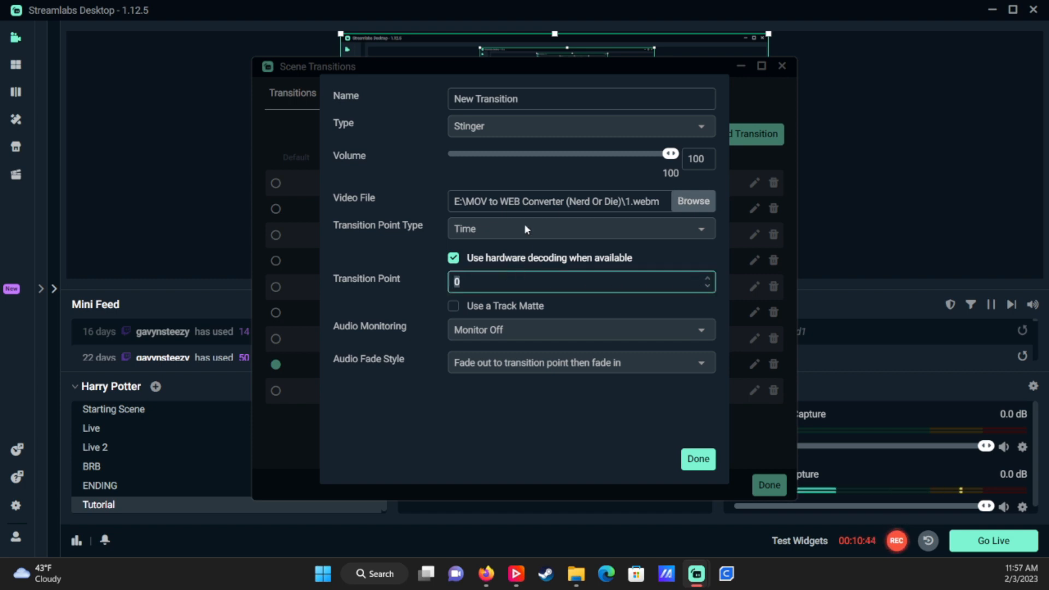
type("9754")
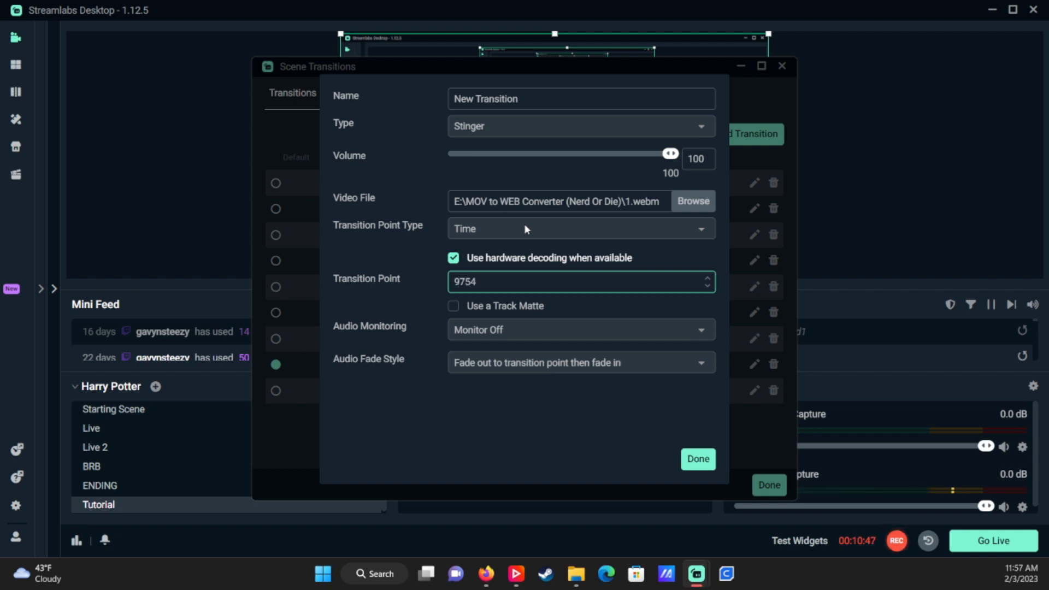
key("BackSpace")
left_click(692, 461)
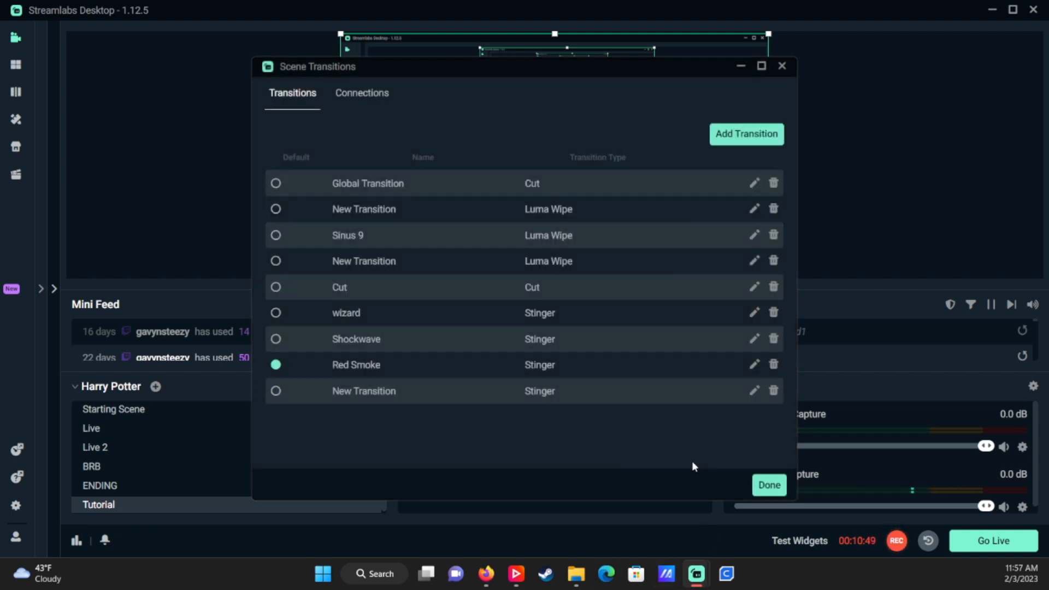
Step: Close the scene transitions settings and switch to Starting Scene to play the smoke transition
left_click(768, 485)
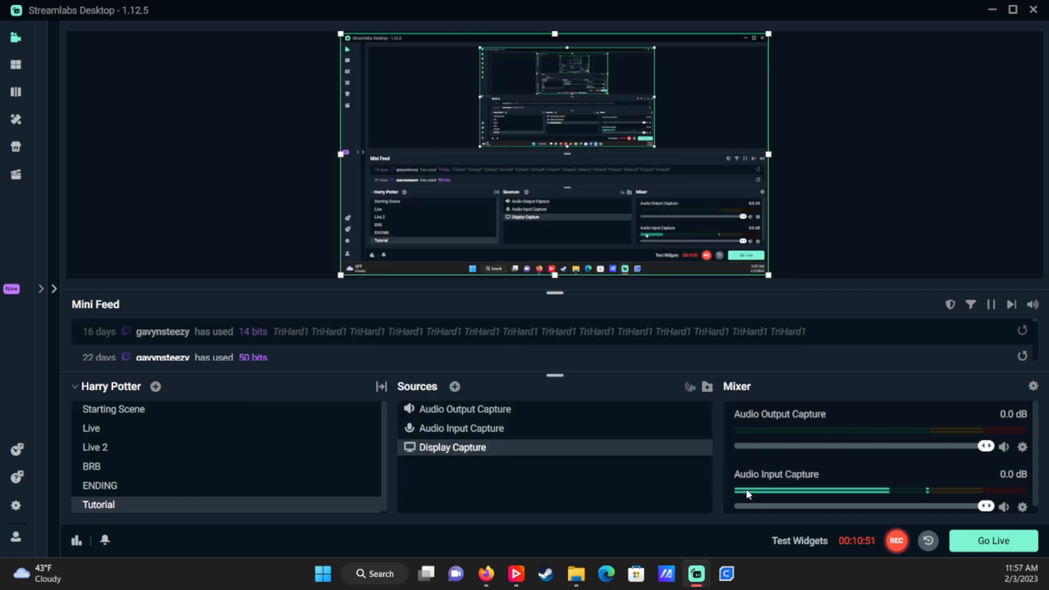
left_click(139, 415)
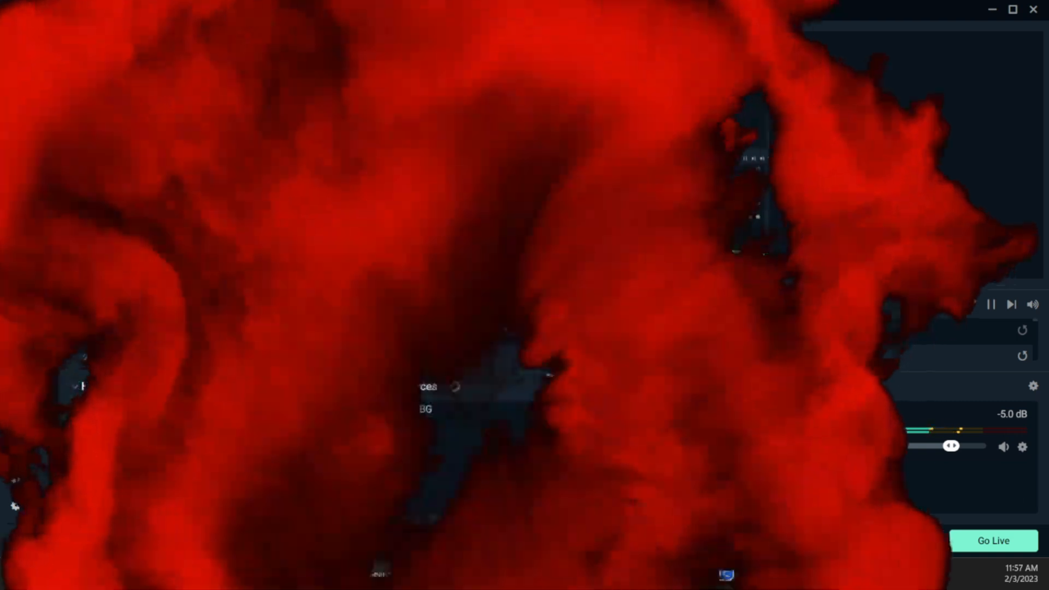